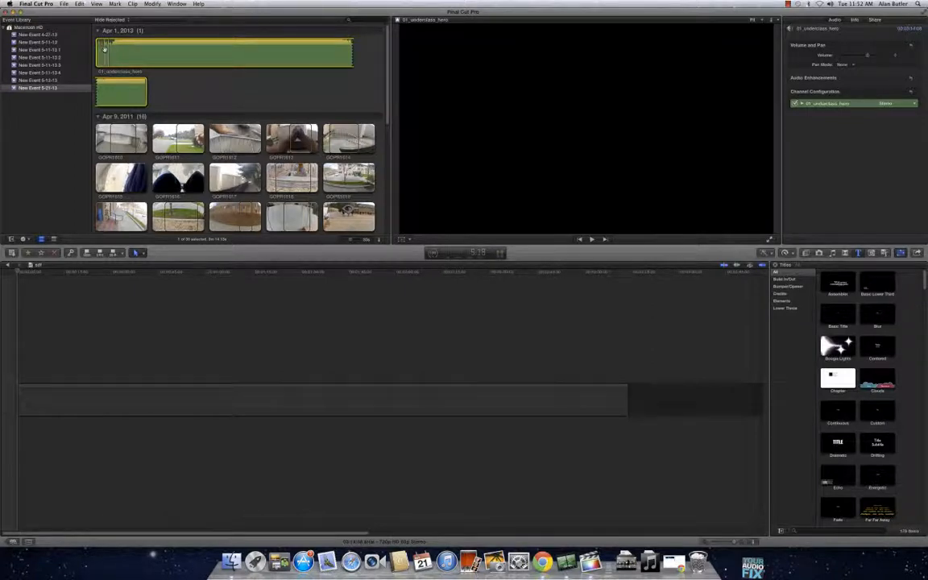
Place the 01_underclass_hero song in the empty timeline and connect a section of clip GOPR1610 above its start.
left_click_drag(68, 275, 23, 401)
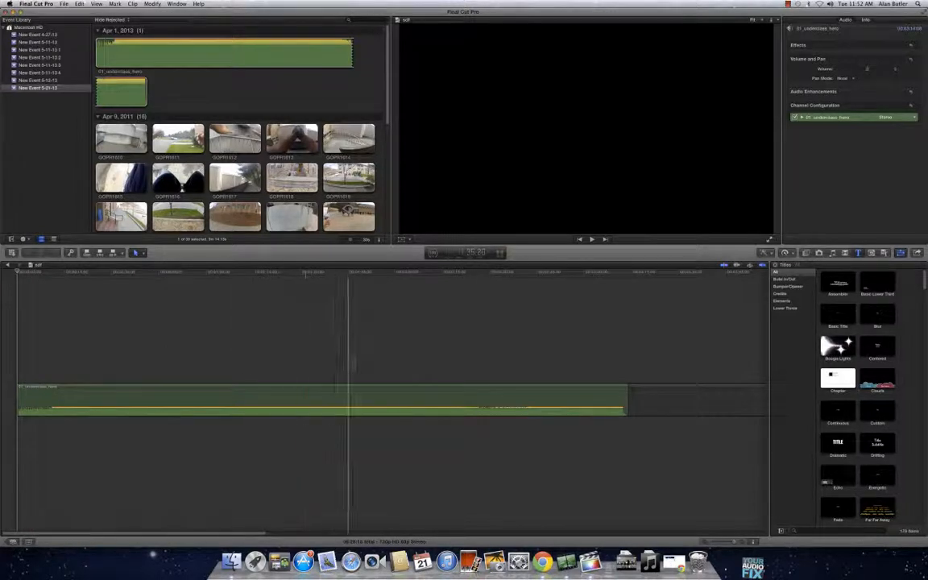
left_click(105, 55)
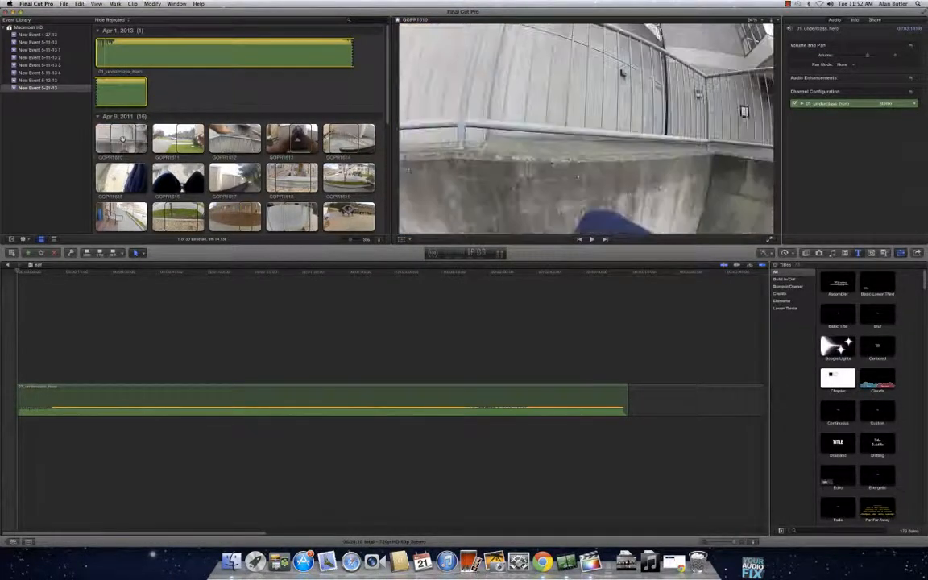
left_click(121, 140)
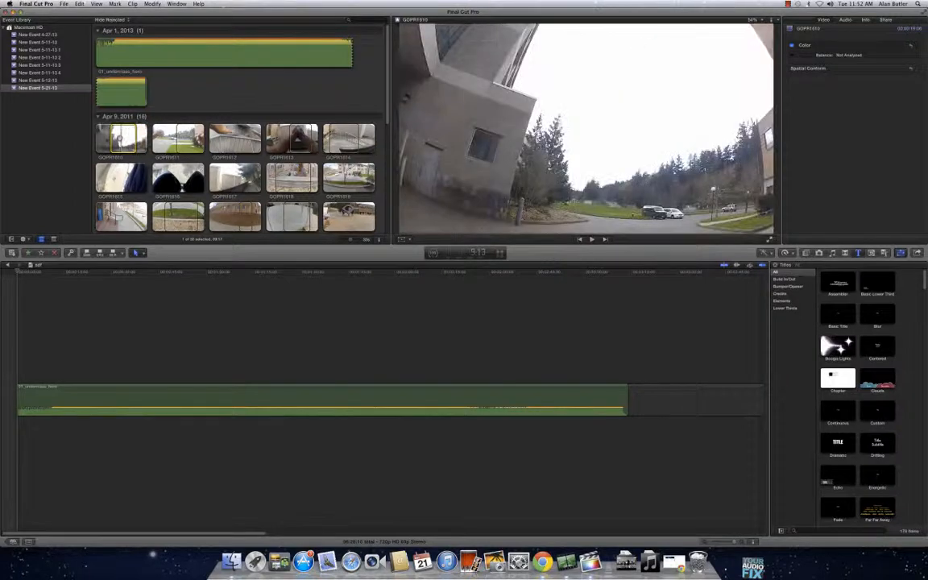
left_click_drag(84, 295, 41, 352)
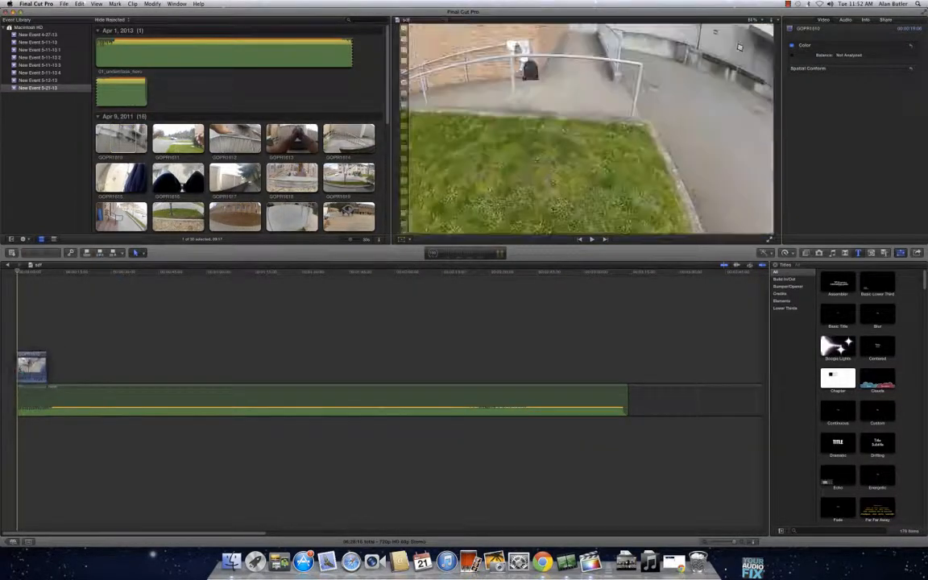
key("space")
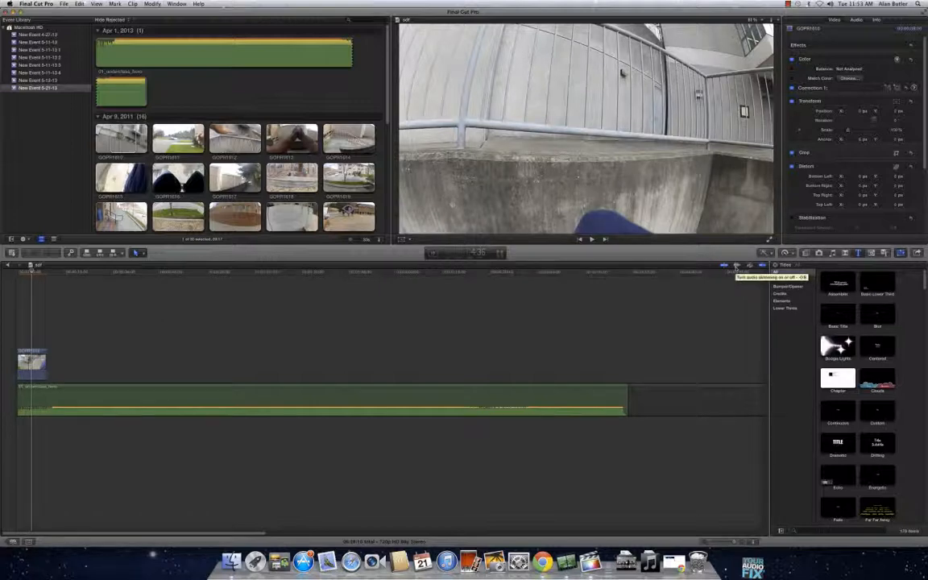
Toggle audio skimming and add a section of clip GOPR1611 directly after the first video clip above the song.
left_click(737, 265)
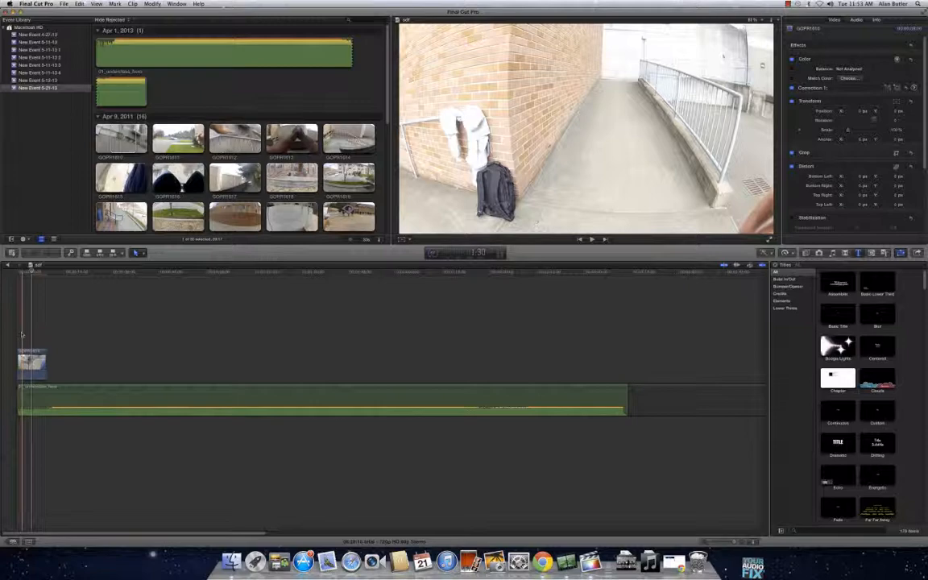
left_click(121, 140)
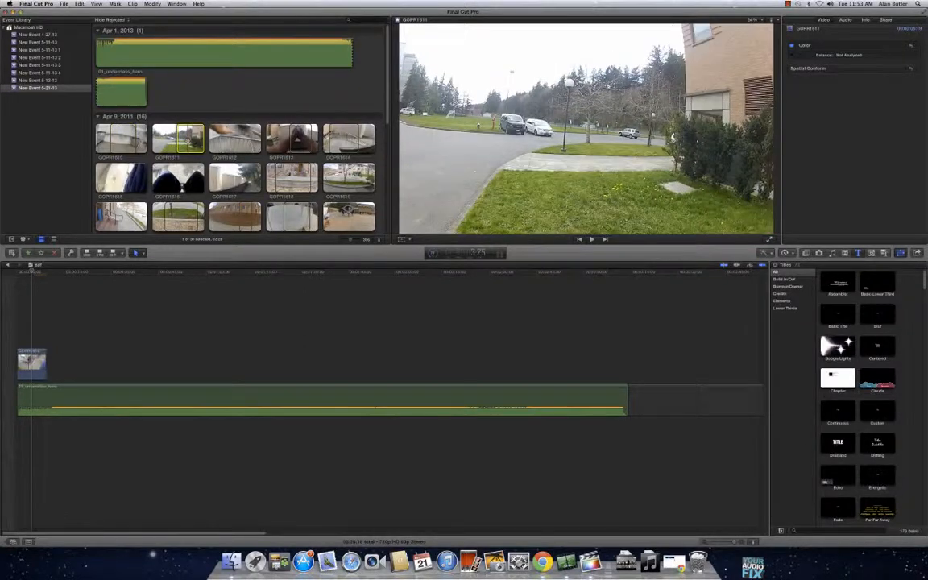
left_click_drag(189, 141, 50, 365)
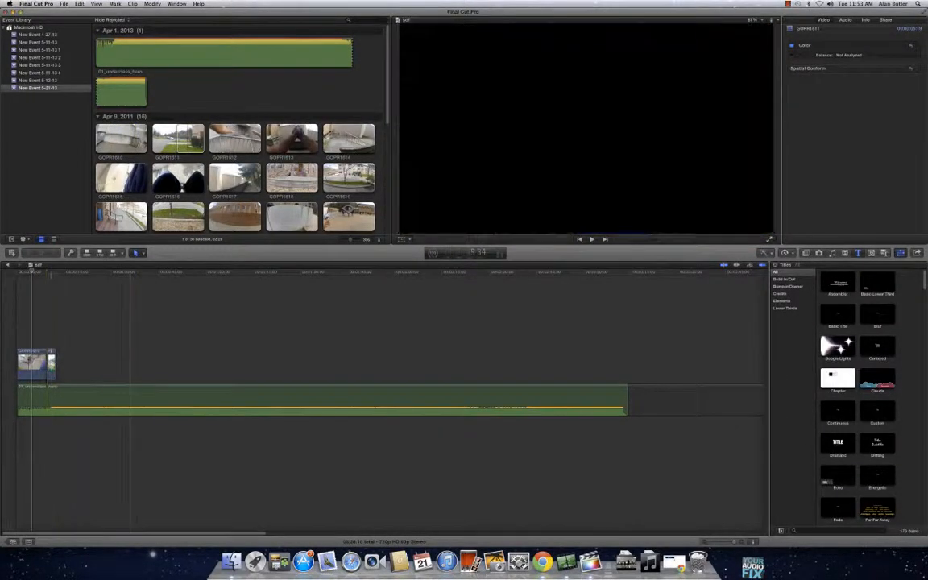
Add sections of clips GOPR1613 and GOPR1614 one after the other at the end of the video clips above the song.
left_click(234, 140)
scroll(256, 100, "down", 2)
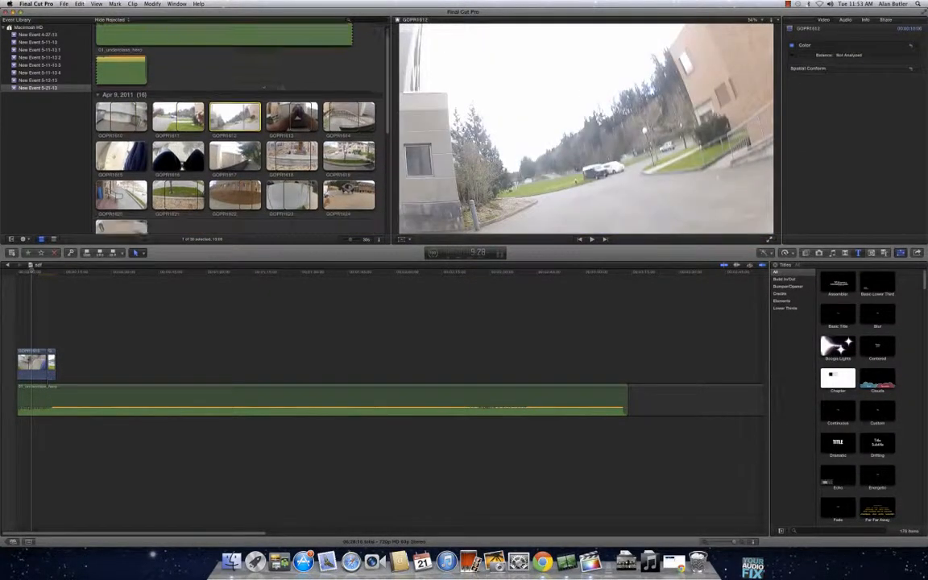
left_click_drag(292, 120, 52, 363)
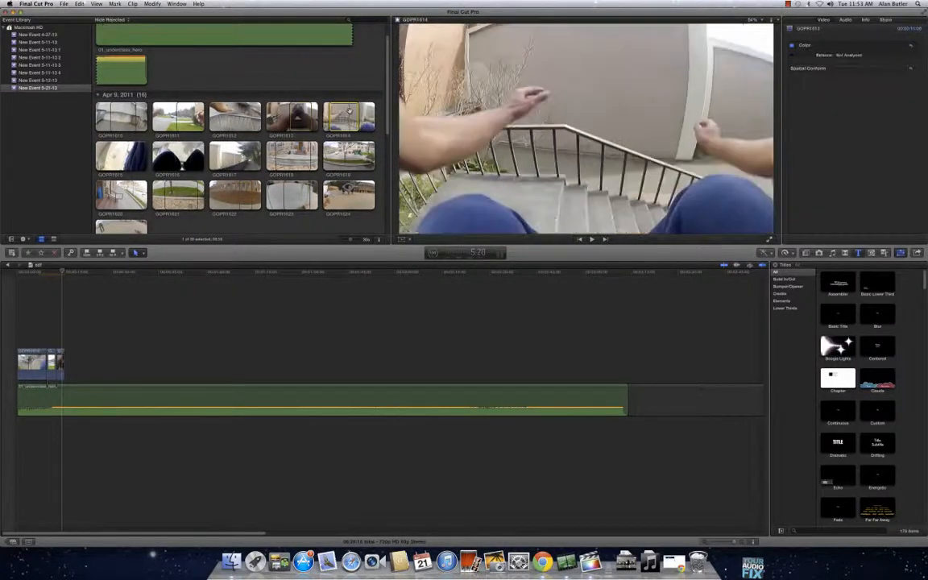
left_click_drag(294, 112, 74, 363)
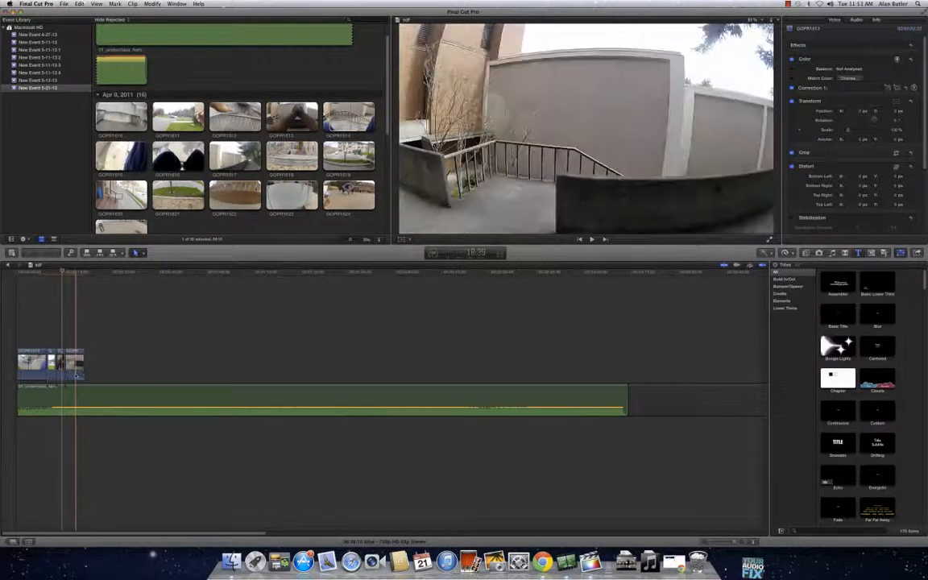
left_click(75, 377)
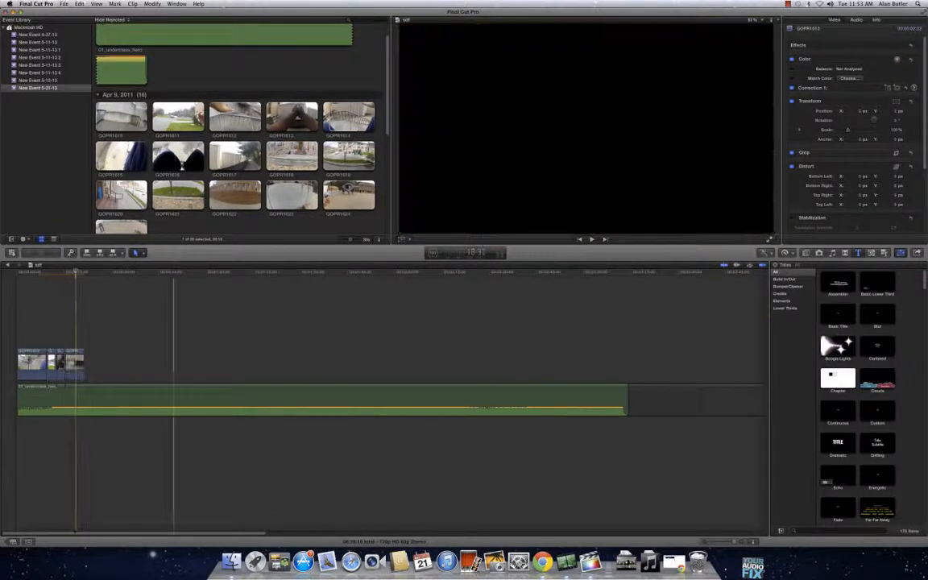
Add a section of clip GOPR1618 after the last video clip and lower its audio to -96 dB.
left_click(348, 120)
left_click(123, 152)
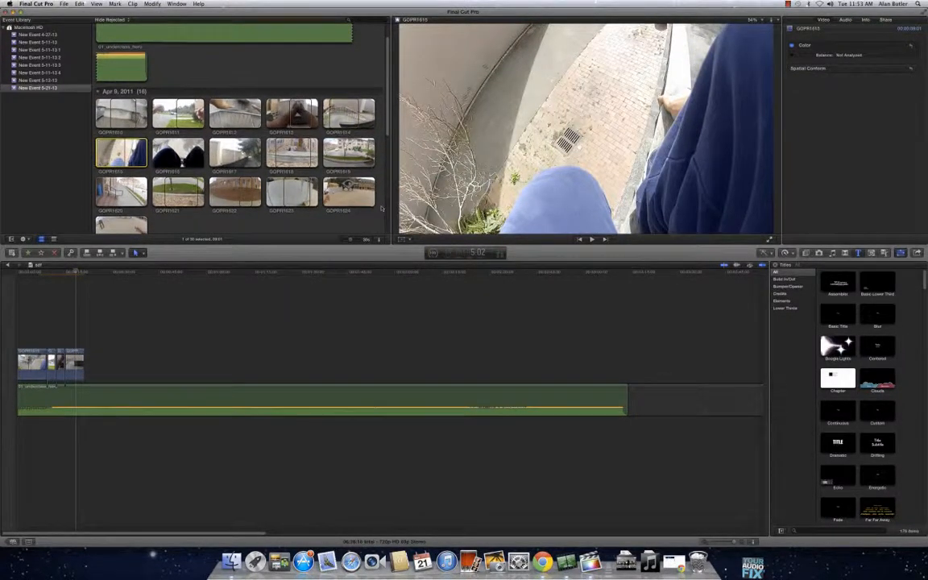
scroll(234, 153, "down", 3)
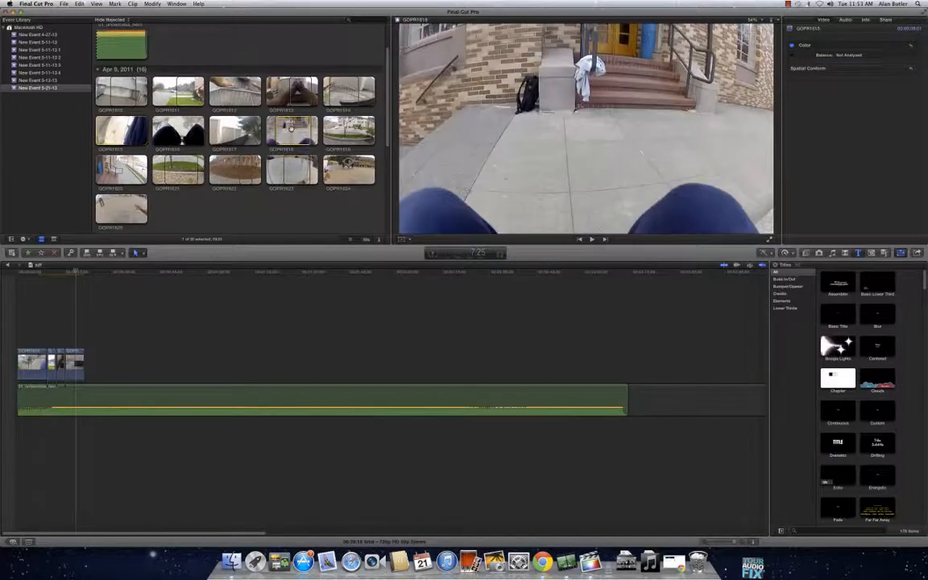
left_click_drag(291, 129, 88, 367)
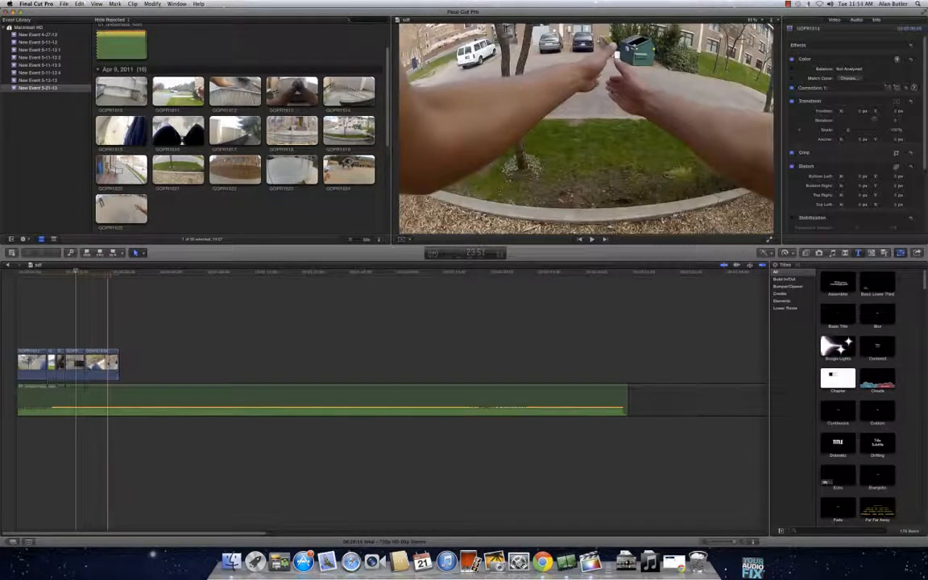
left_click(108, 383)
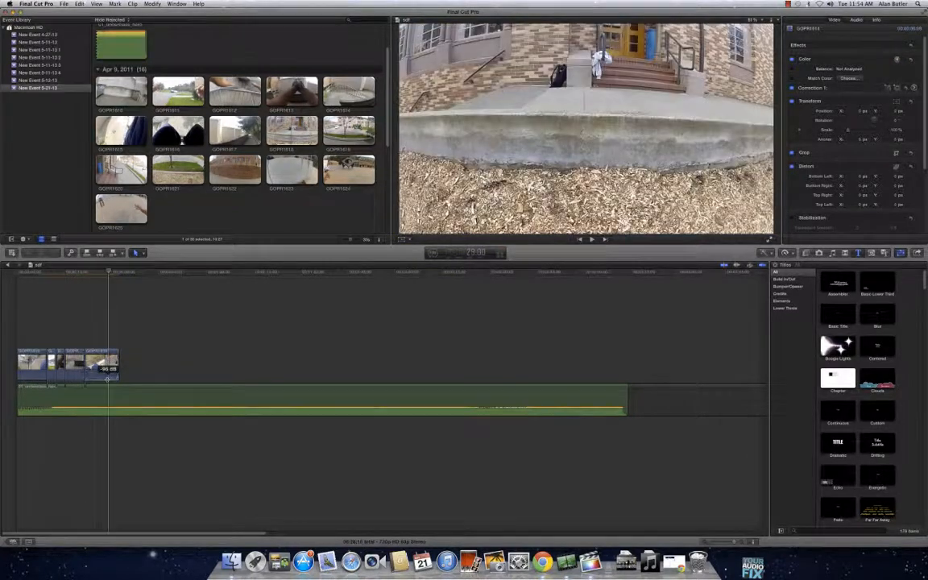
Add a section of clip GOPR1621 after the GOPR1618 clip and lower its audio volume.
left_click(233, 202)
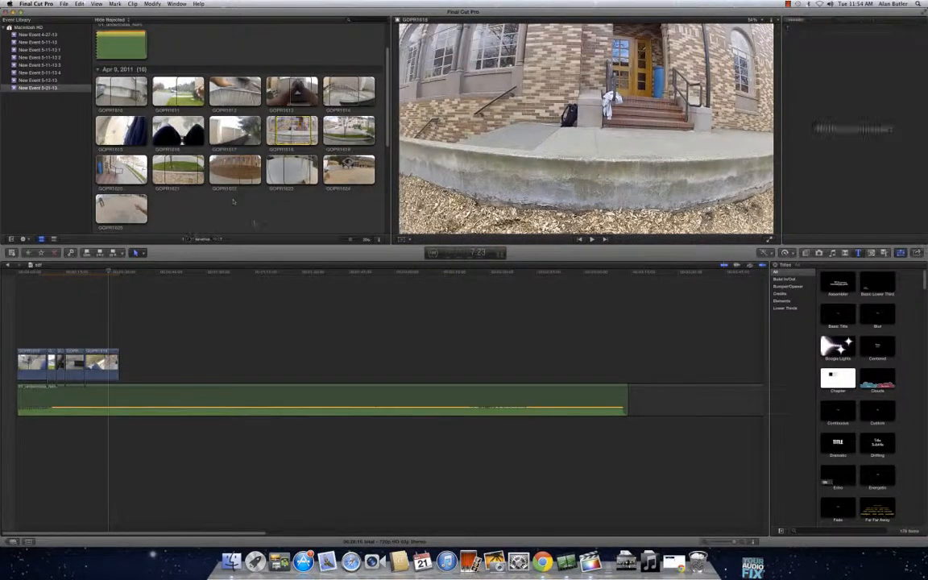
left_click(177, 171)
left_click_drag(177, 171, 135, 364)
left_click(136, 368)
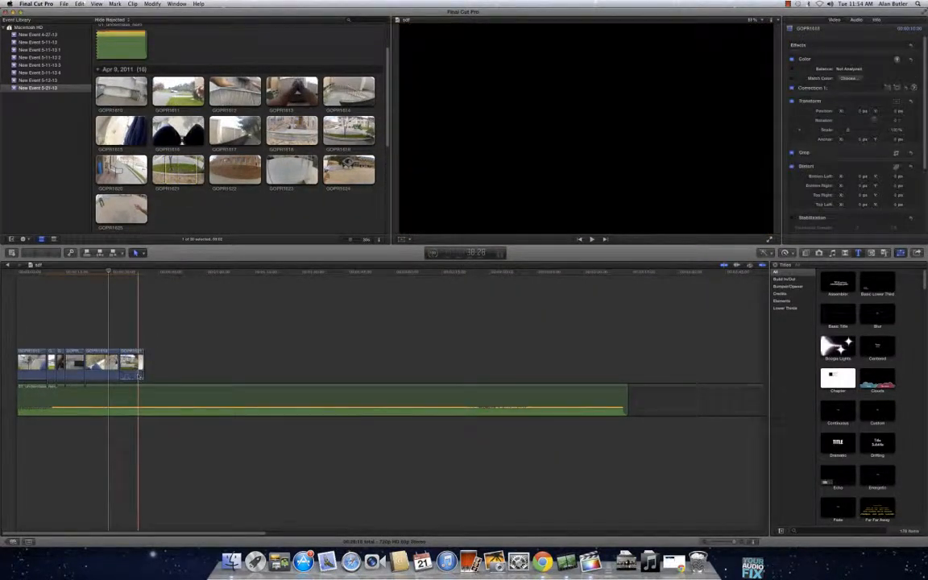
left_click(138, 375)
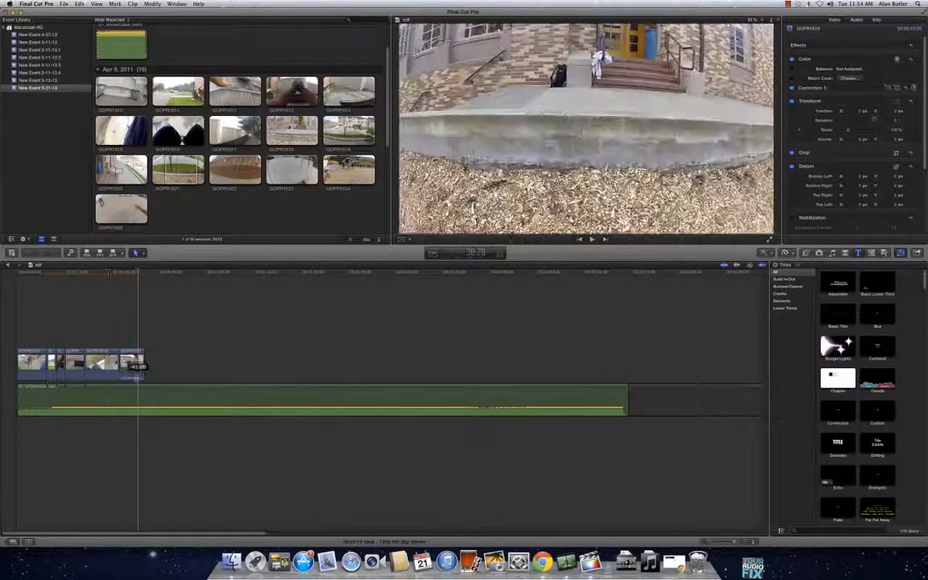
Add a short section of clip GOPR1622 after the GOPR1621 clip in the timeline.
left_click(273, 205)
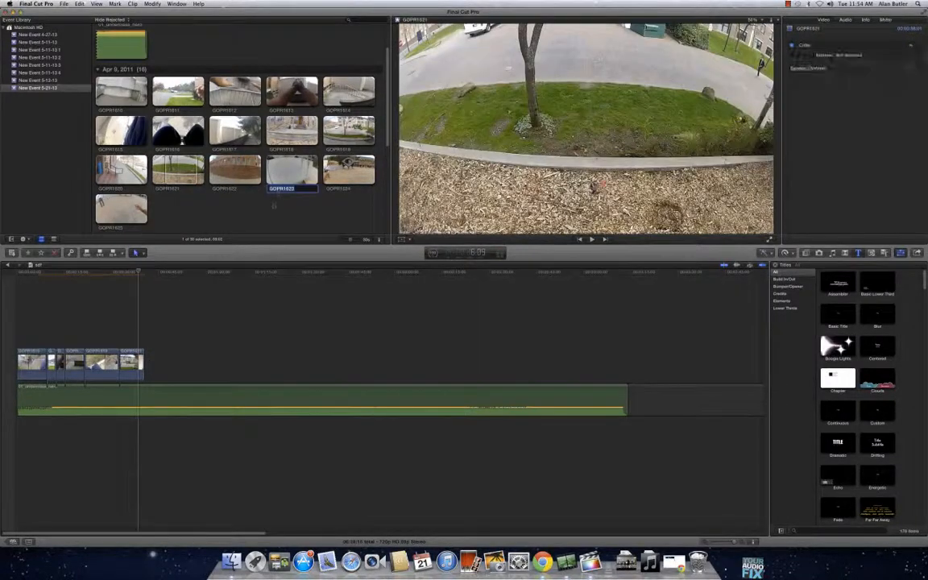
left_click(246, 161)
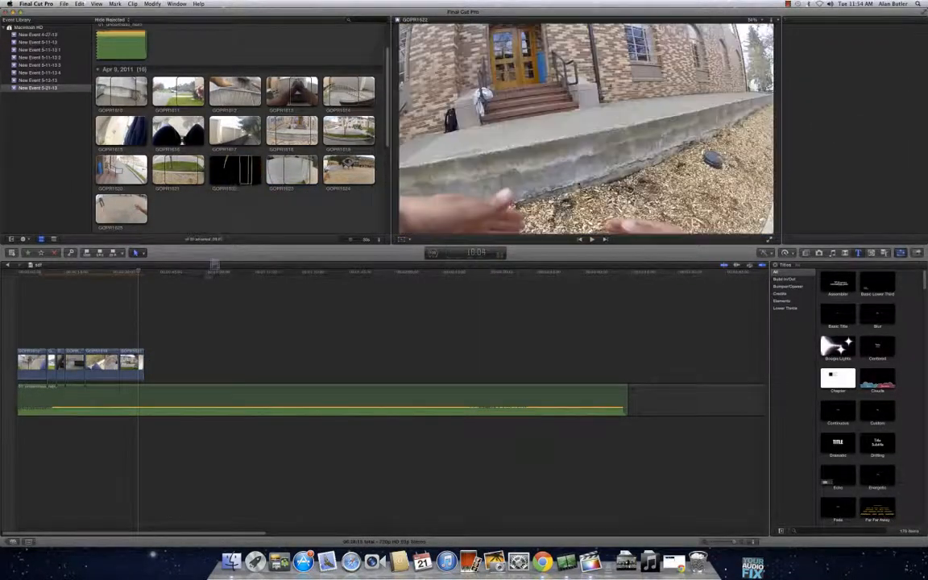
key("e")
left_click(151, 369)
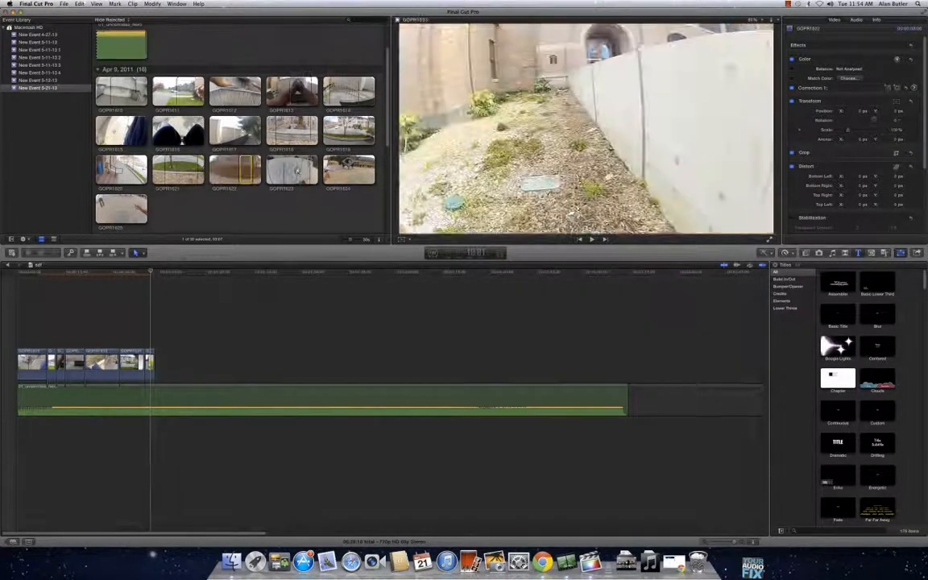
Add a section of clip GOPR1623 after the GOPR1622 clip and play back the newly added clips.
left_click(271, 161)
key("e")
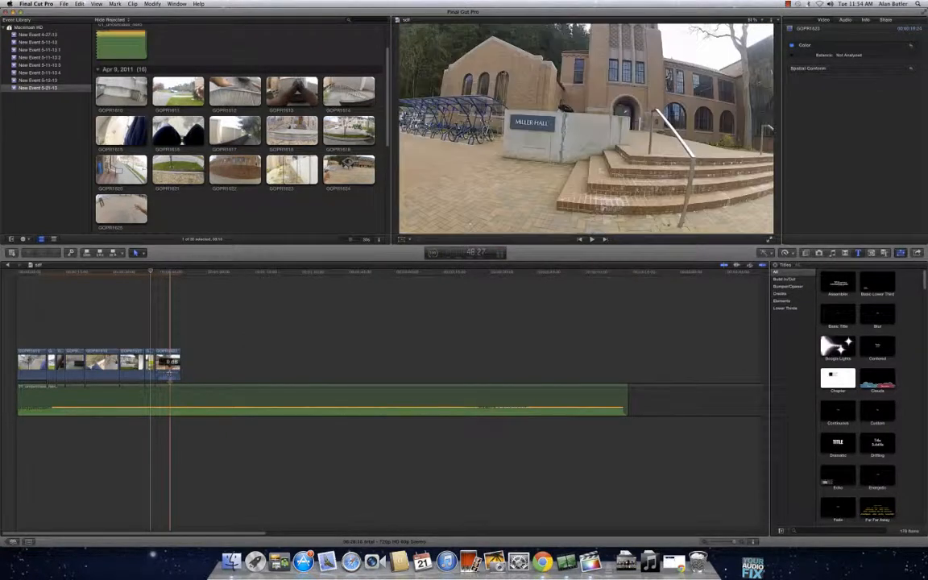
left_click(169, 373)
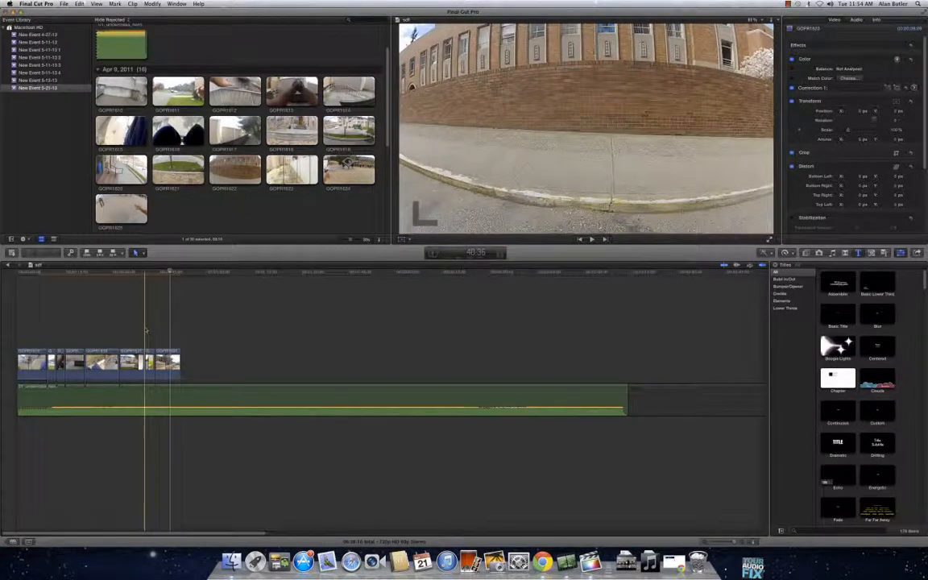
key("space")
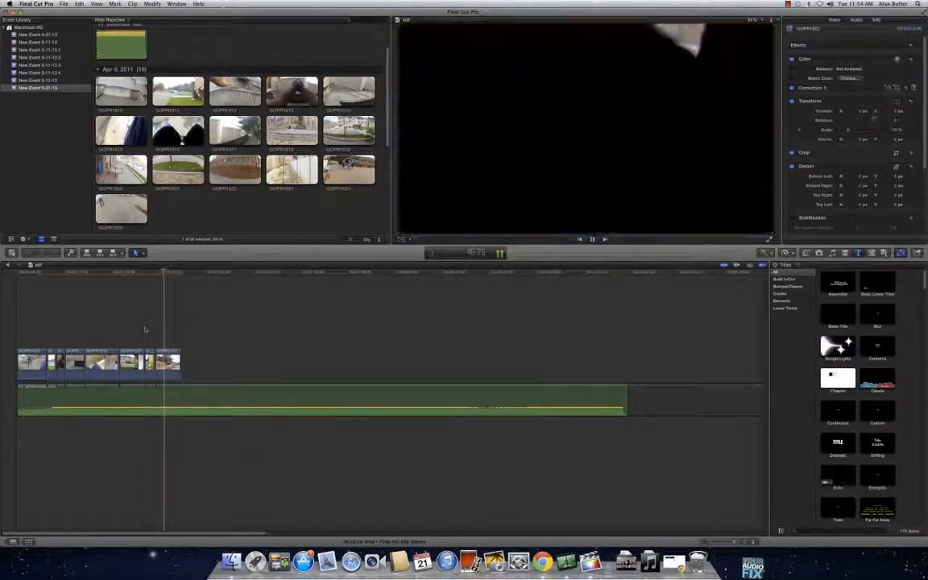
Add a short section of clip GOPR1625 at the end of the video clips above the song.
left_click(339, 196)
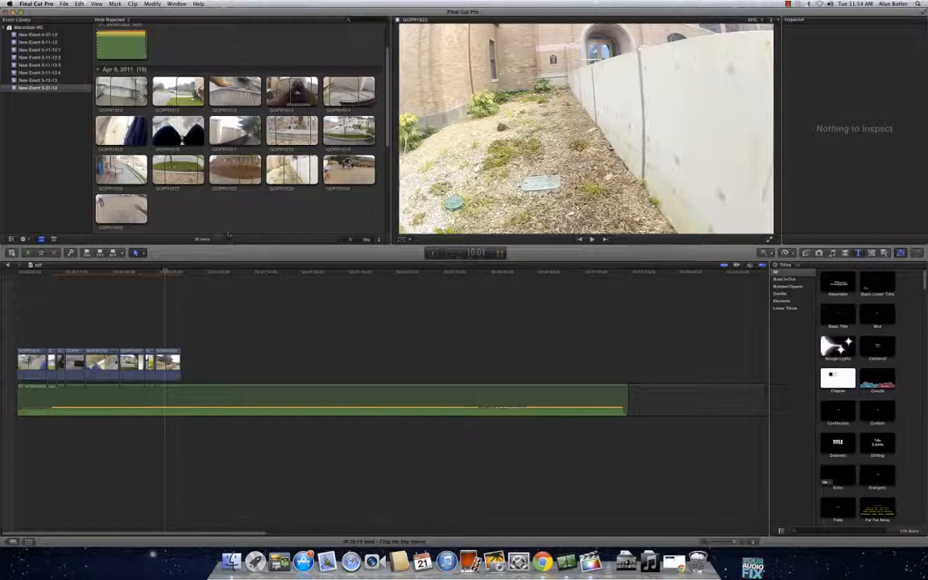
left_click(342, 167)
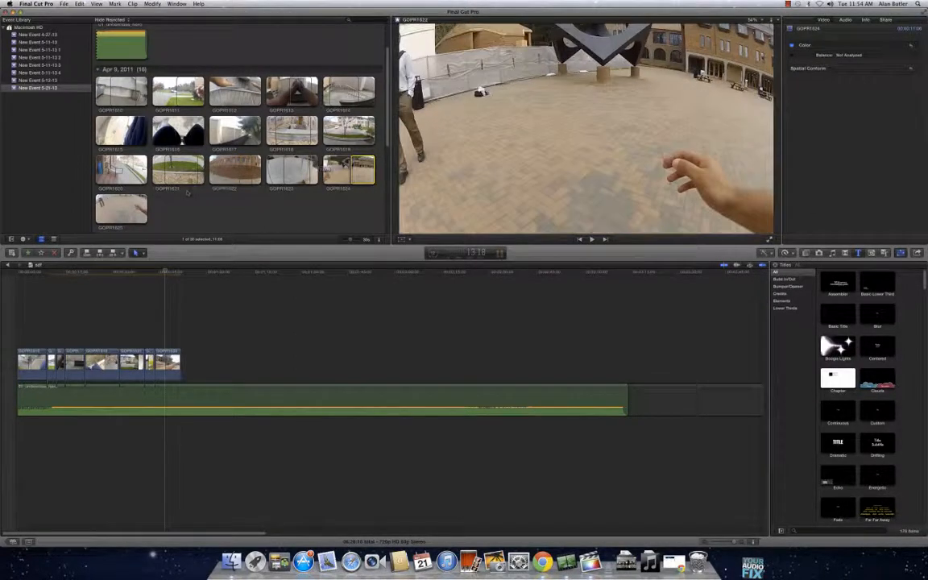
left_click(119, 208)
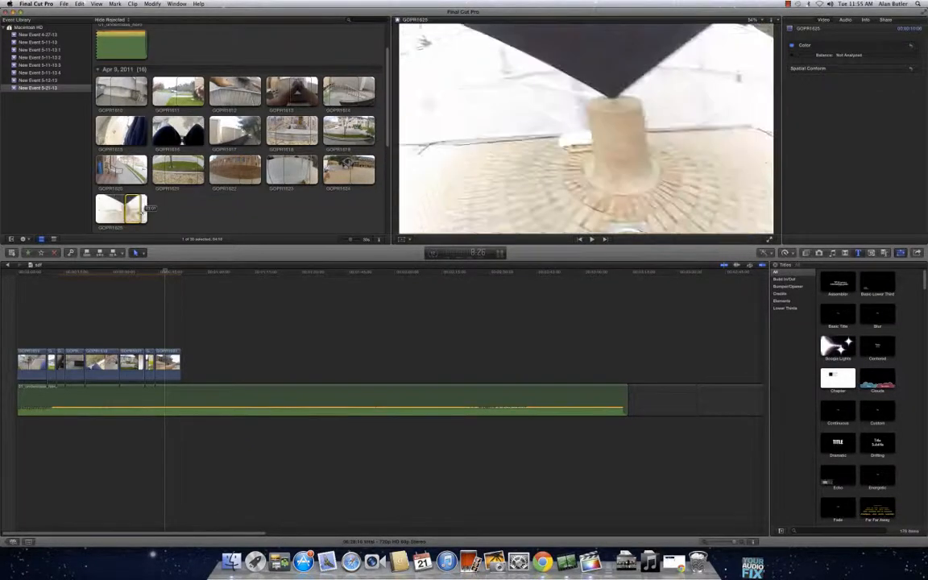
left_click_drag(140, 212, 190, 367)
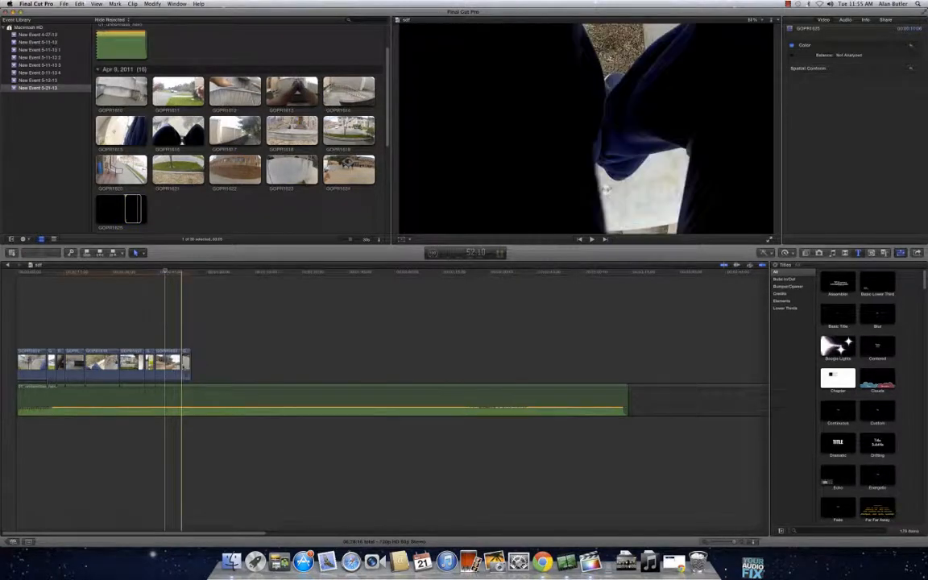
left_click(185, 369)
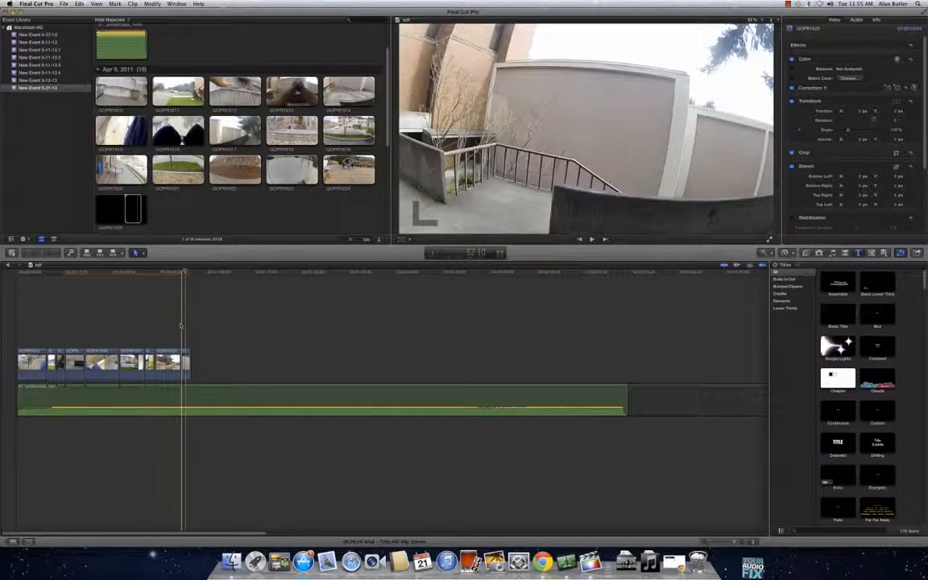
Play back the assembled clips against the song from the start of the timeline through the last clip.
key("space")
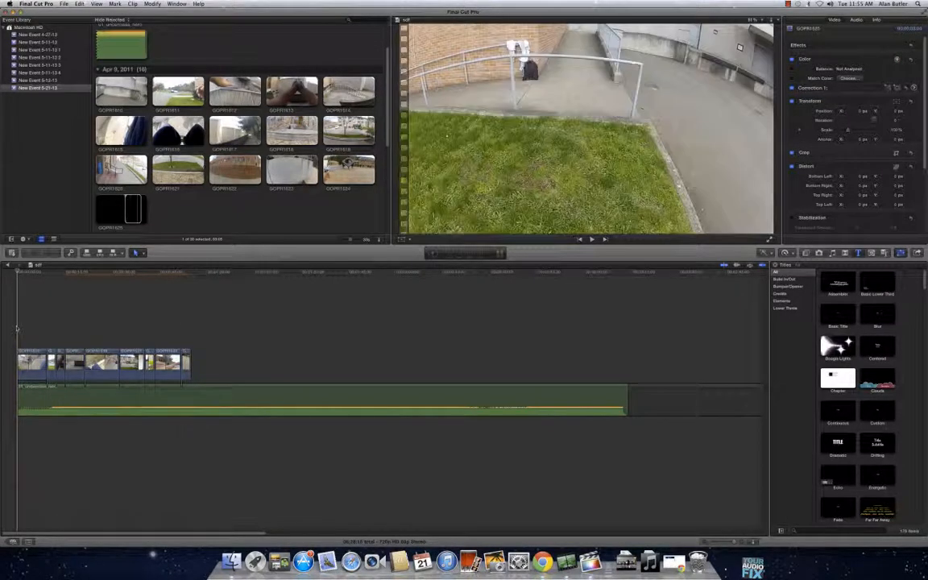
key("space")
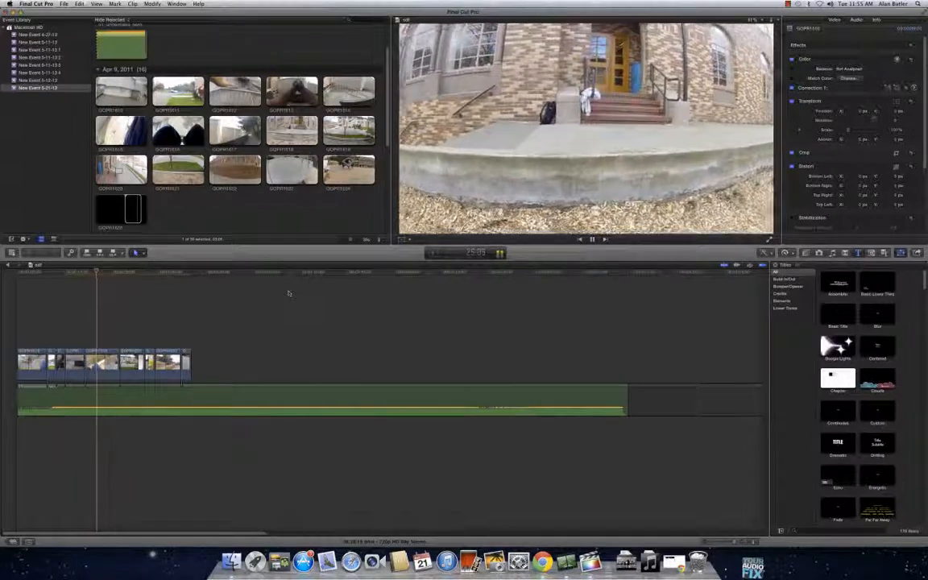
key("space")
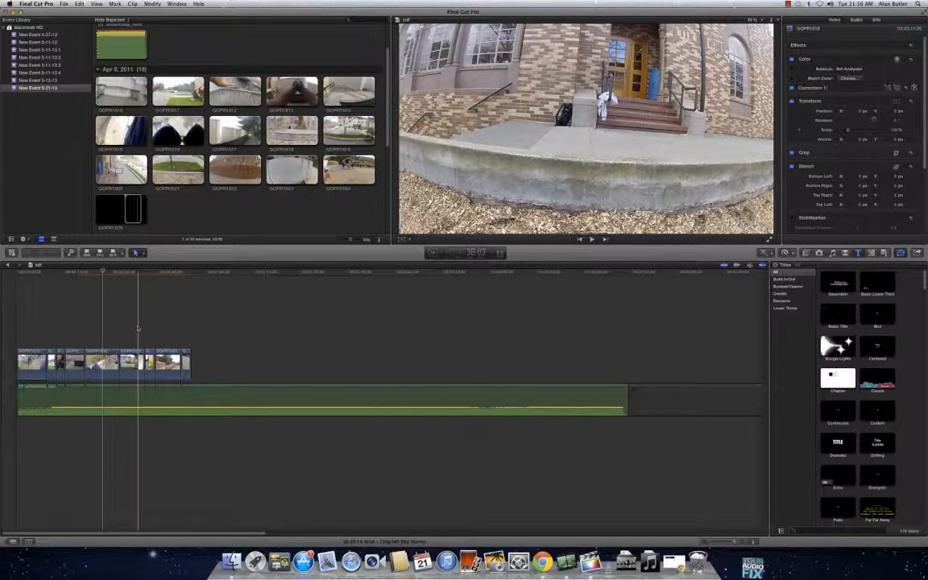
left_click(135, 329)
key("space")
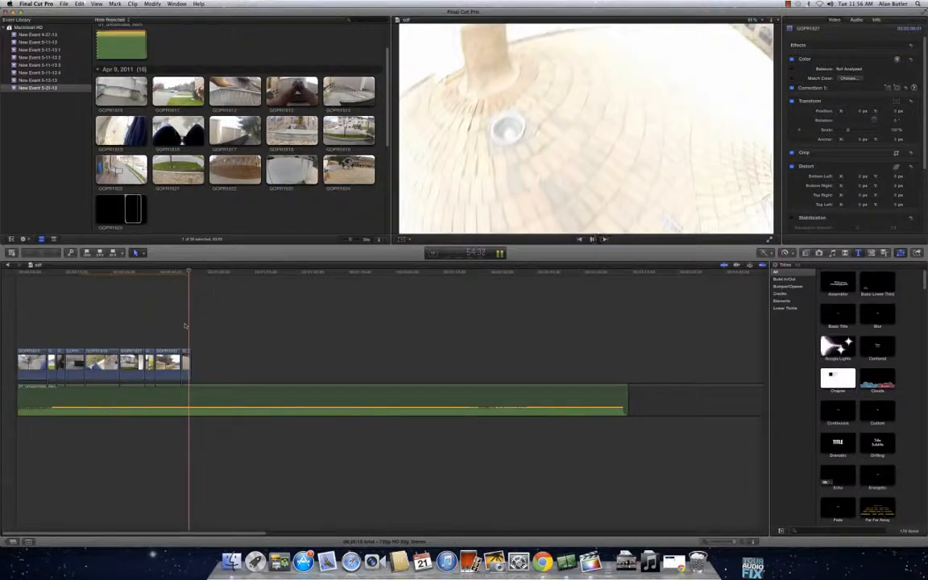
key("space")
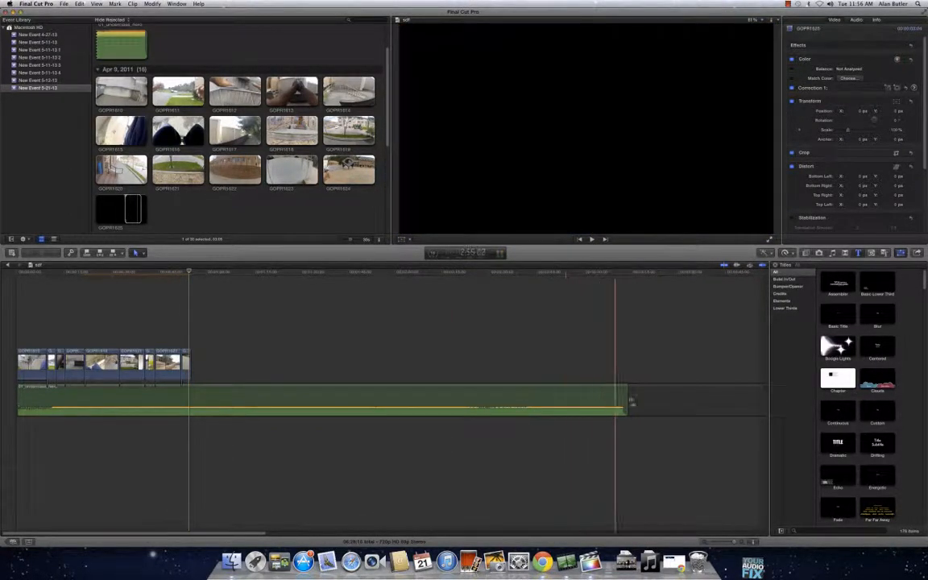
Trim the end of the song back to the end of the last video clip above it.
left_click_drag(627, 399, 189, 392)
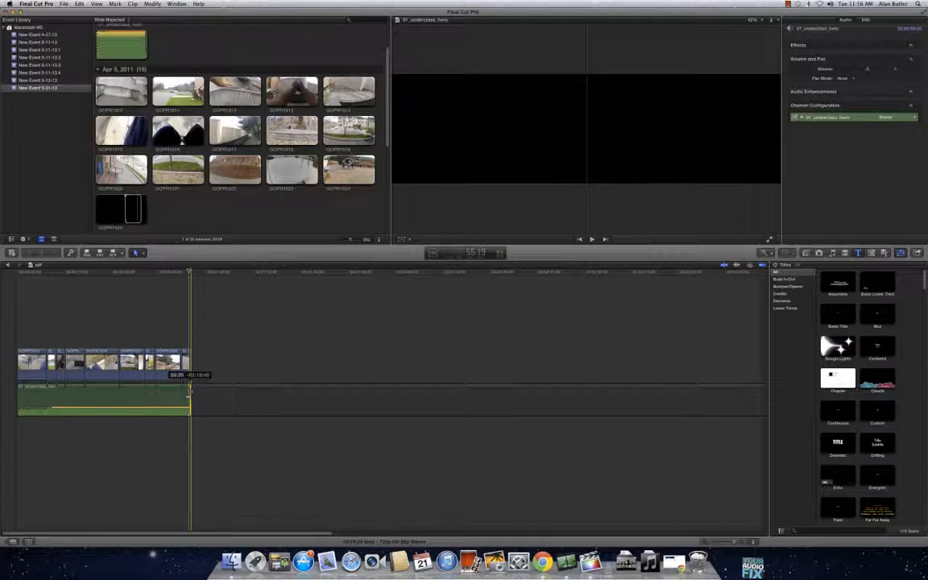
left_click_drag(189, 392, 189, 392)
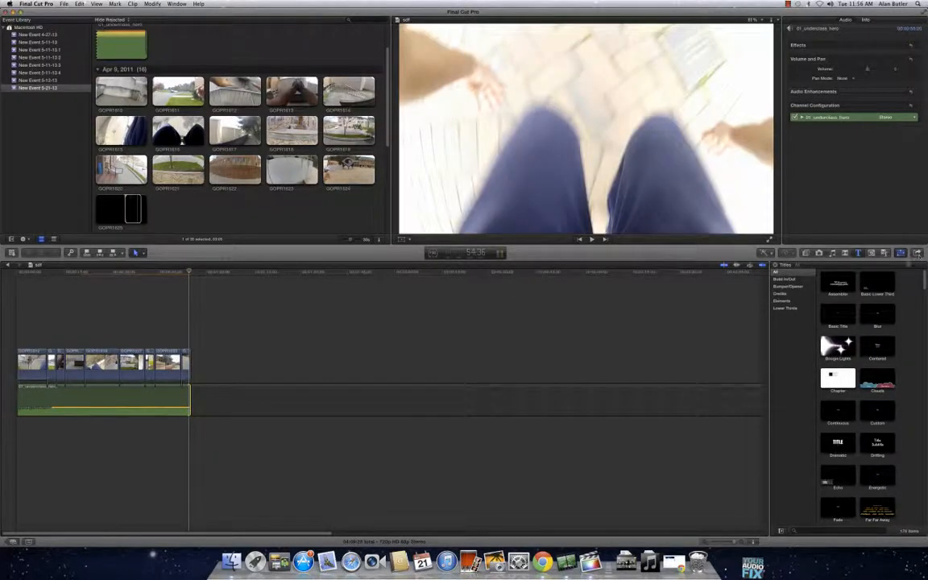
Apply the Fade To Color dissolve to the last video clip and delete the transition at that clip's start.
left_click(884, 253)
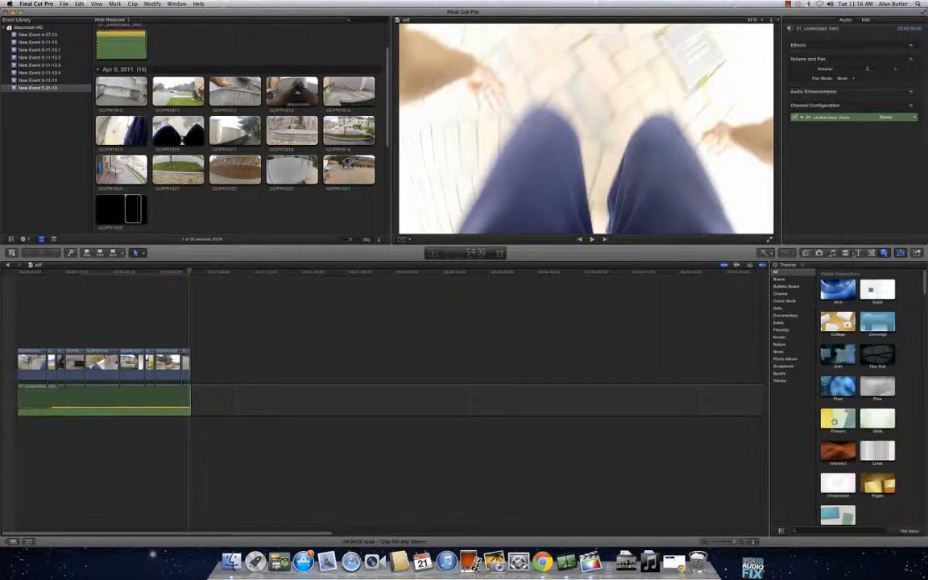
left_click(844, 253)
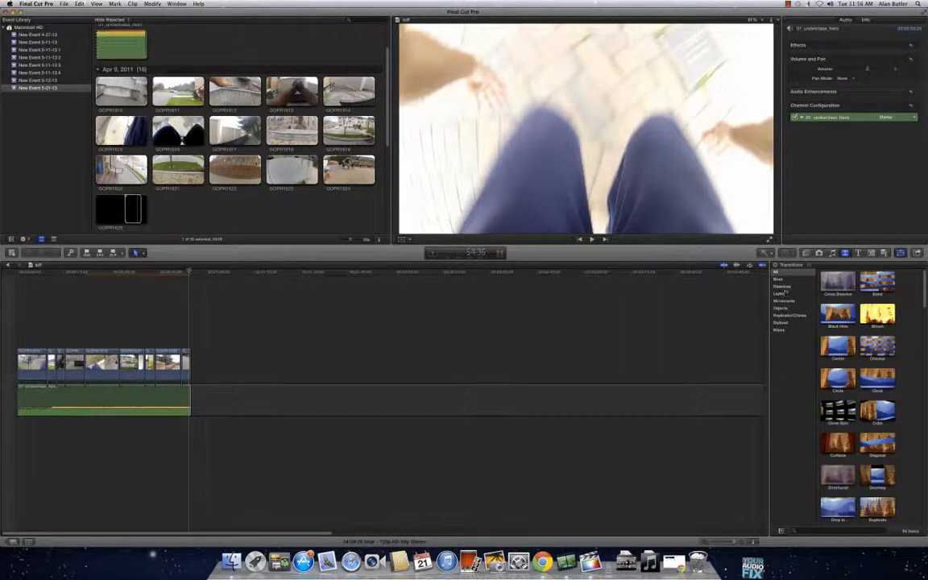
left_click(781, 286)
left_click(876, 281)
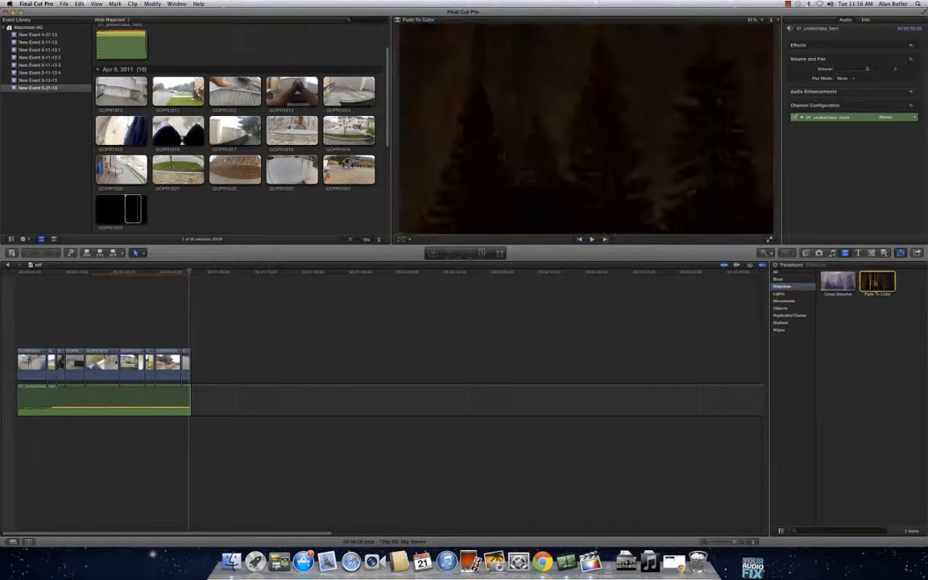
left_click_drag(877, 282, 185, 359)
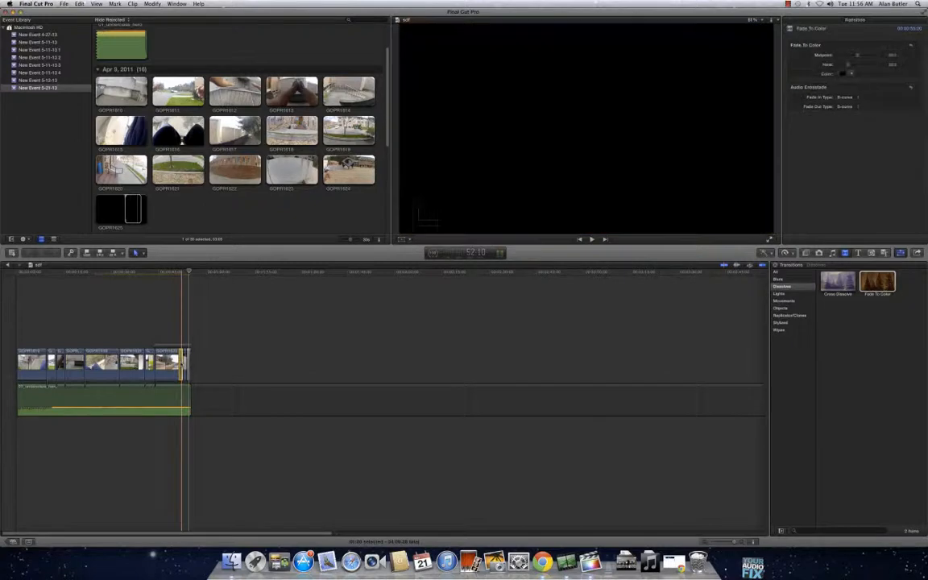
key("Delete")
Apply the Fade To Color dissolve to the first video clip and delete the transition at that clip's end.
left_click_drag(869, 284, 26, 358)
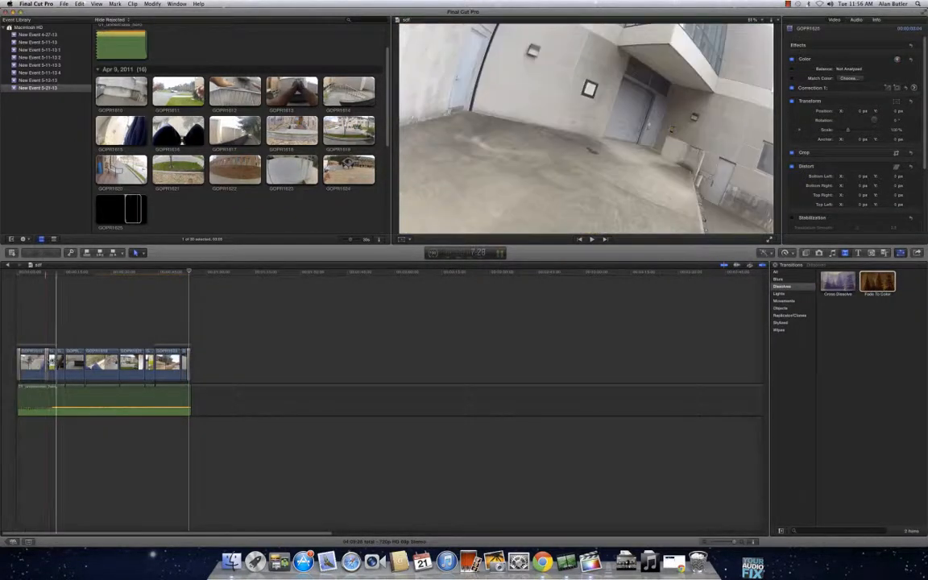
left_click(48, 360)
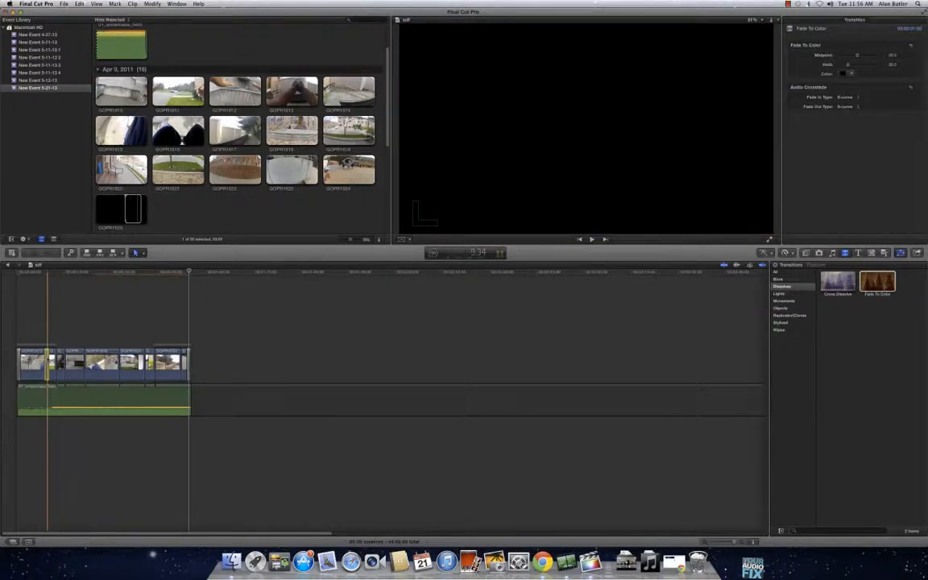
key("Delete")
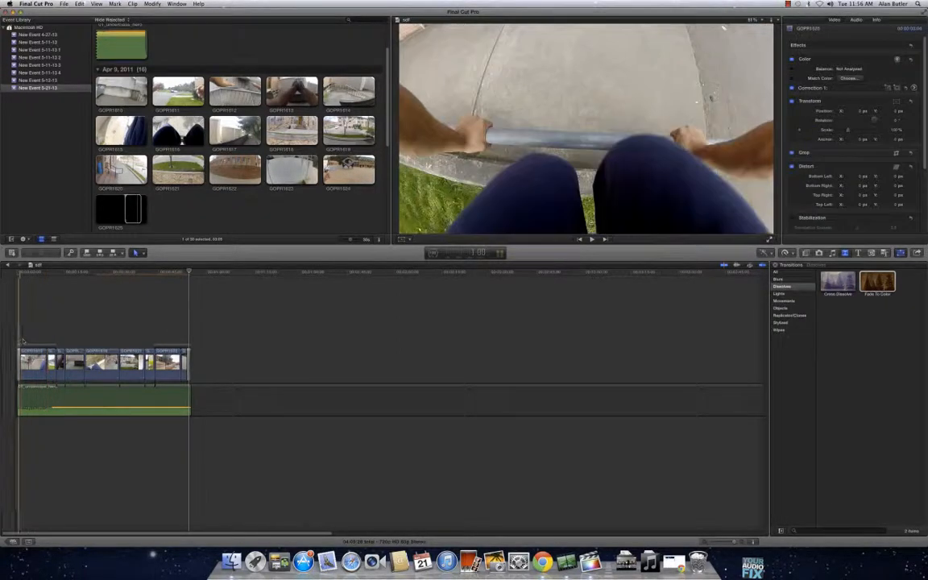
Play back the opening fade, and play the last clip through its closing fade.
key("super+z")
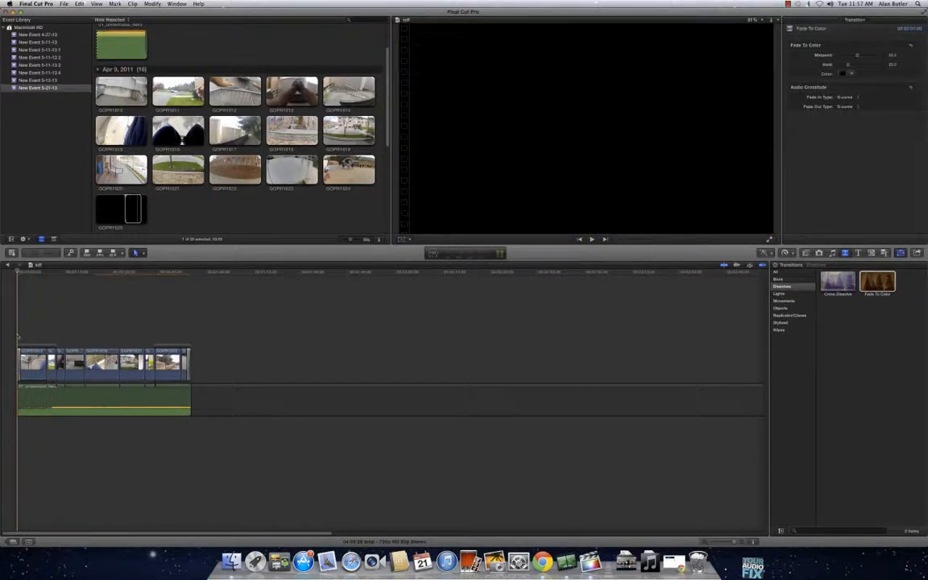
key("space")
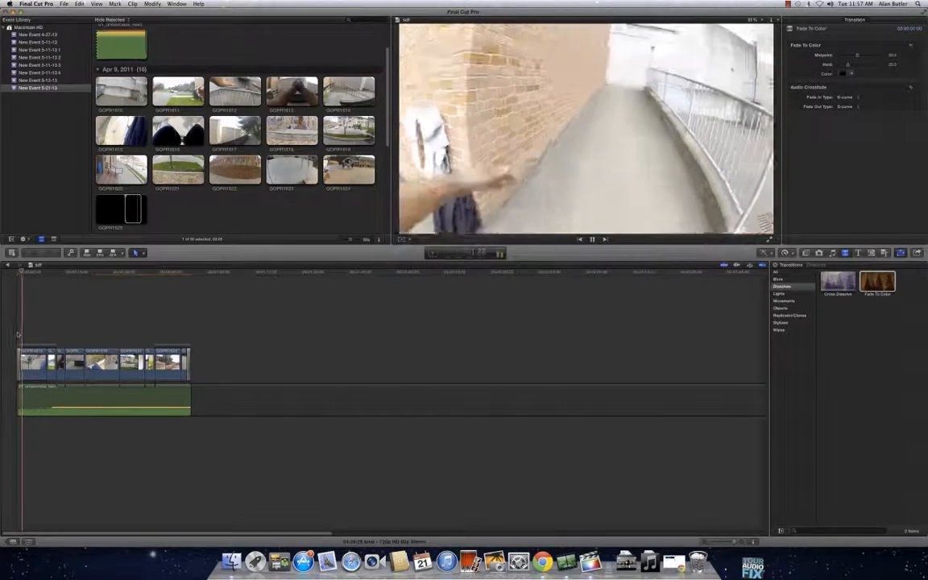
key("space")
left_click(184, 329)
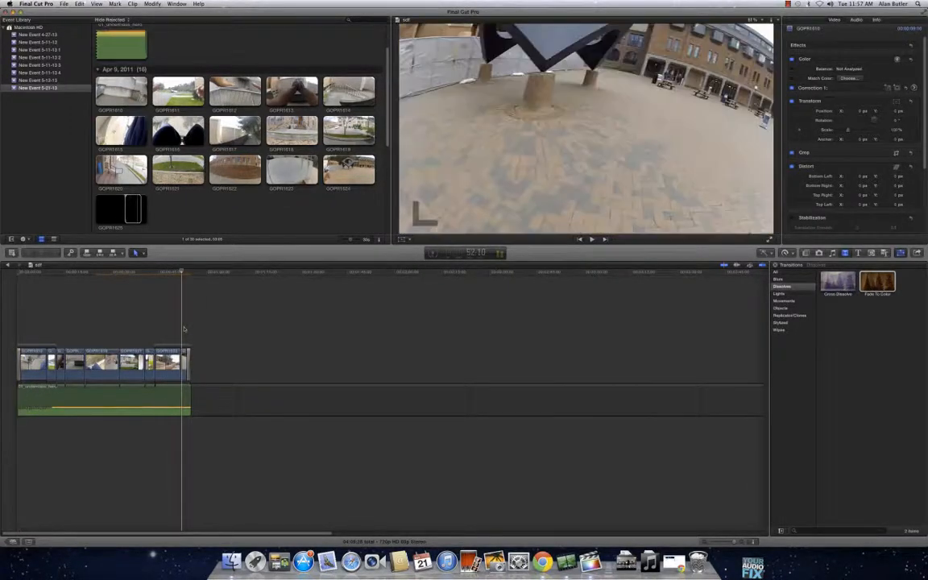
key("space")
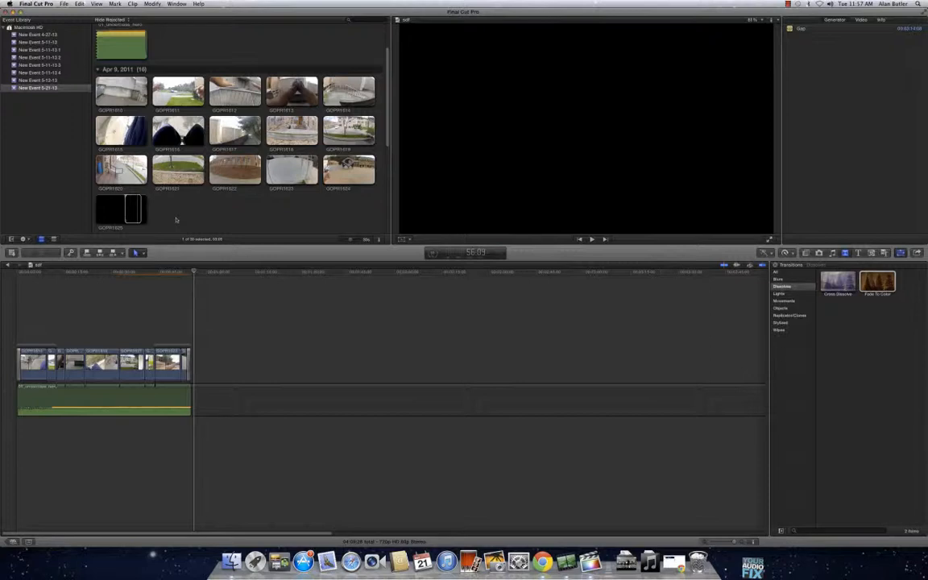
left_click(63, 4)
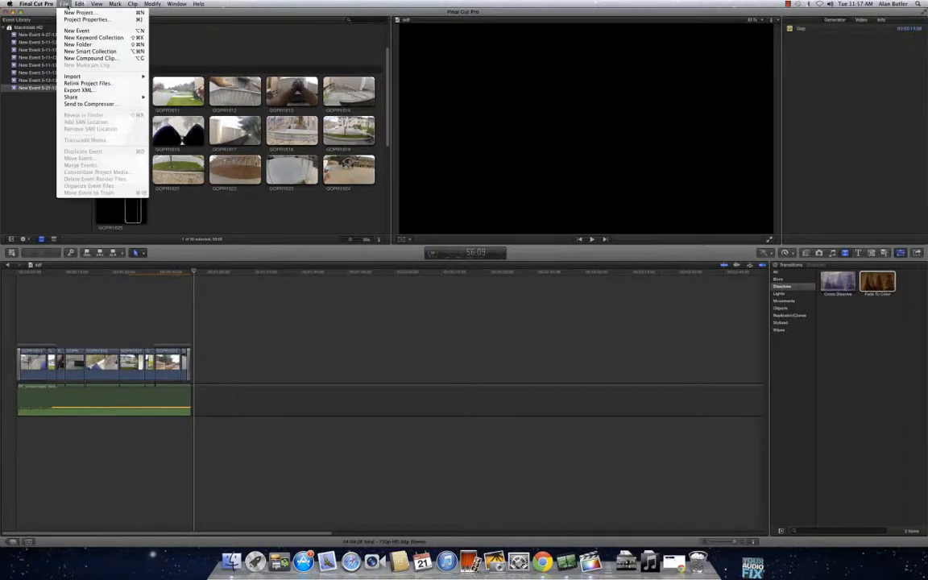
mouse_move(81, 96)
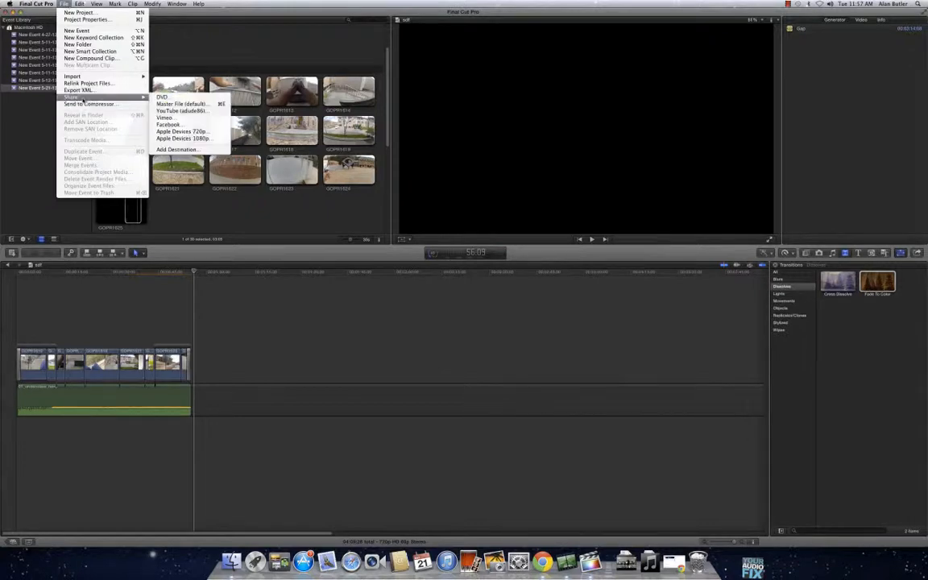
left_click(175, 104)
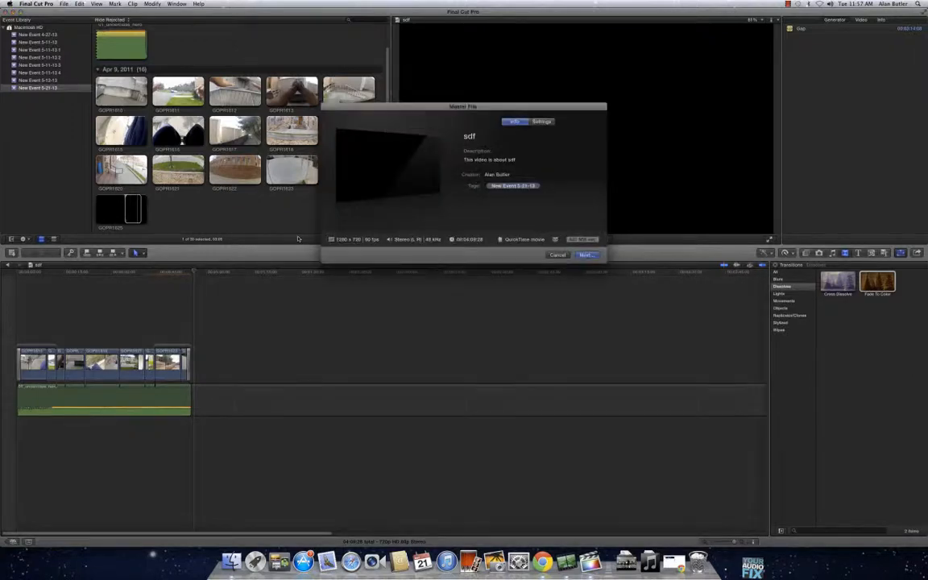
left_click(544, 122)
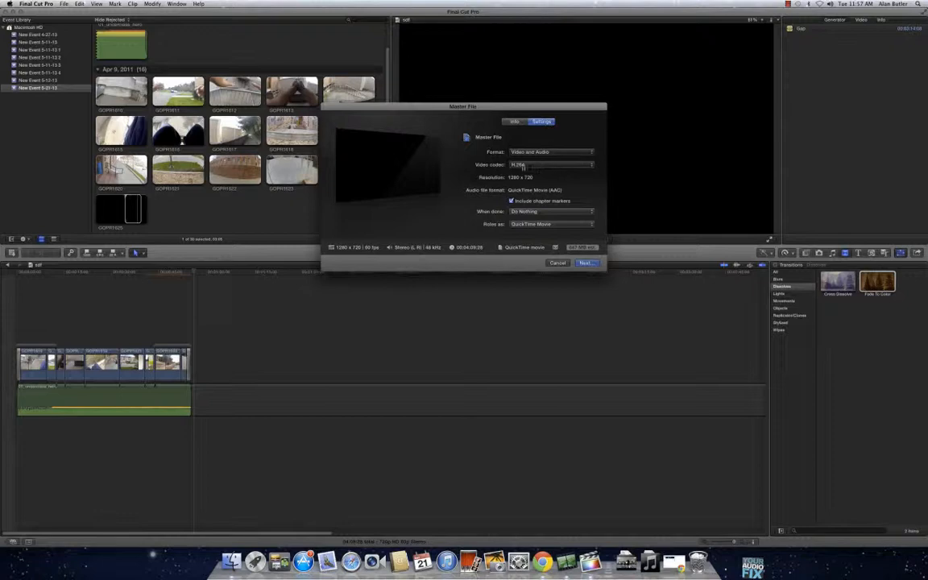
left_click(533, 165)
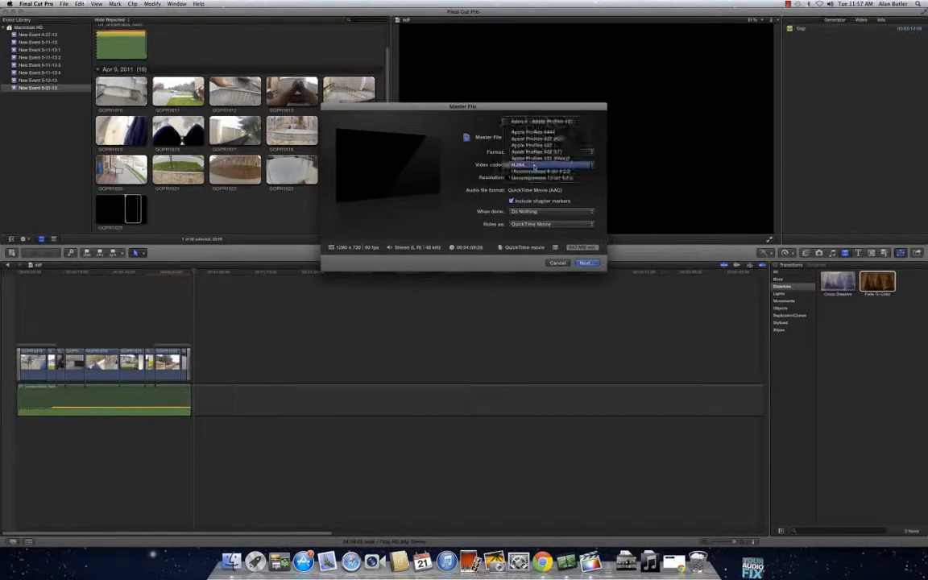
left_click(544, 139)
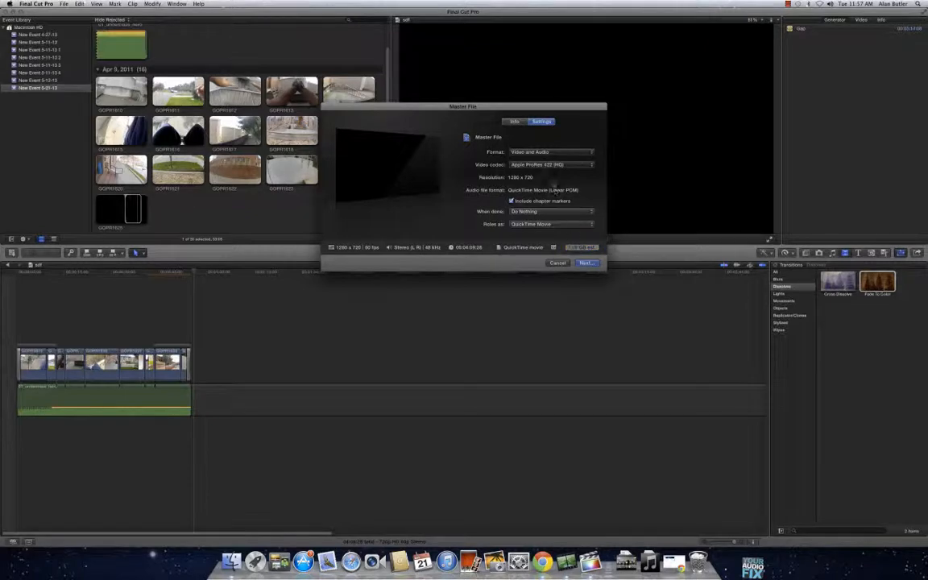
left_click(534, 164)
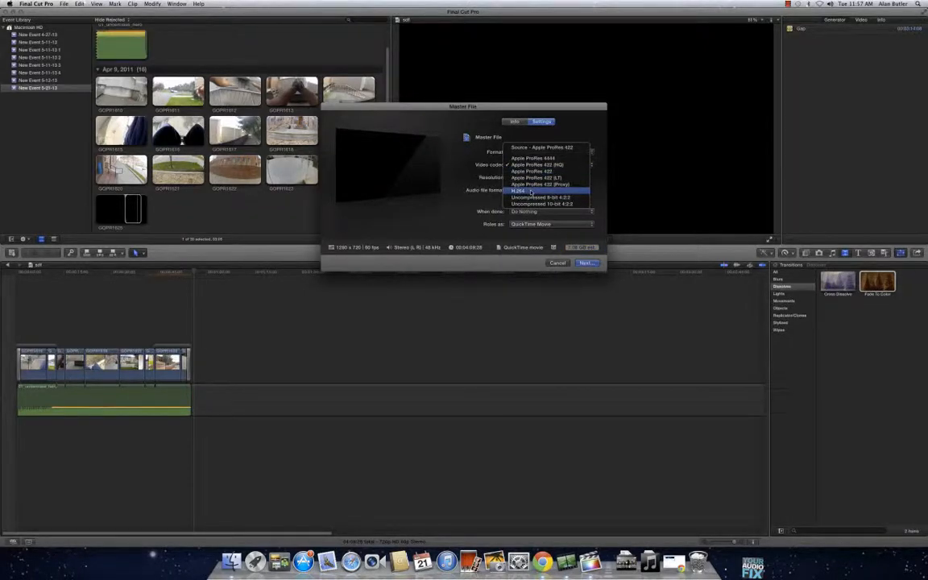
left_click(530, 191)
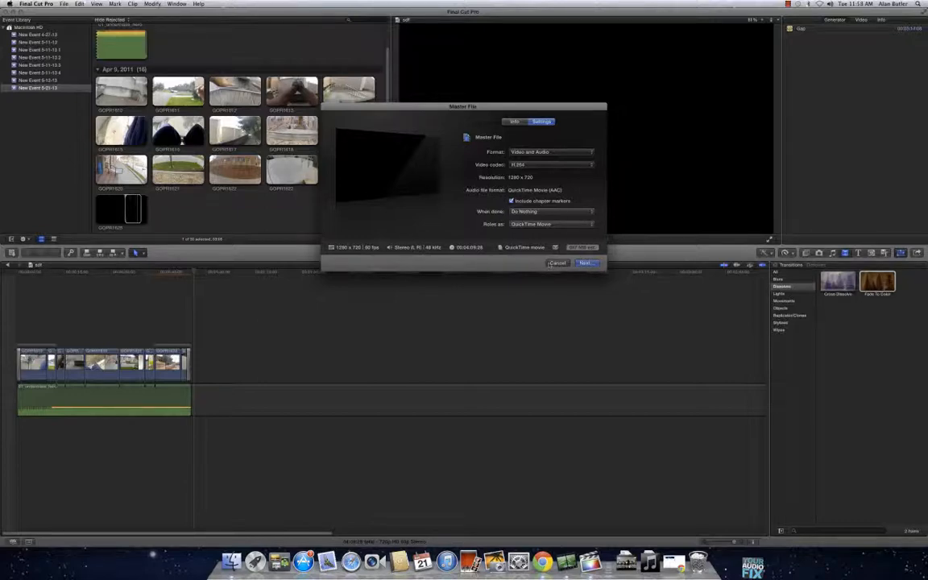
left_click(555, 263)
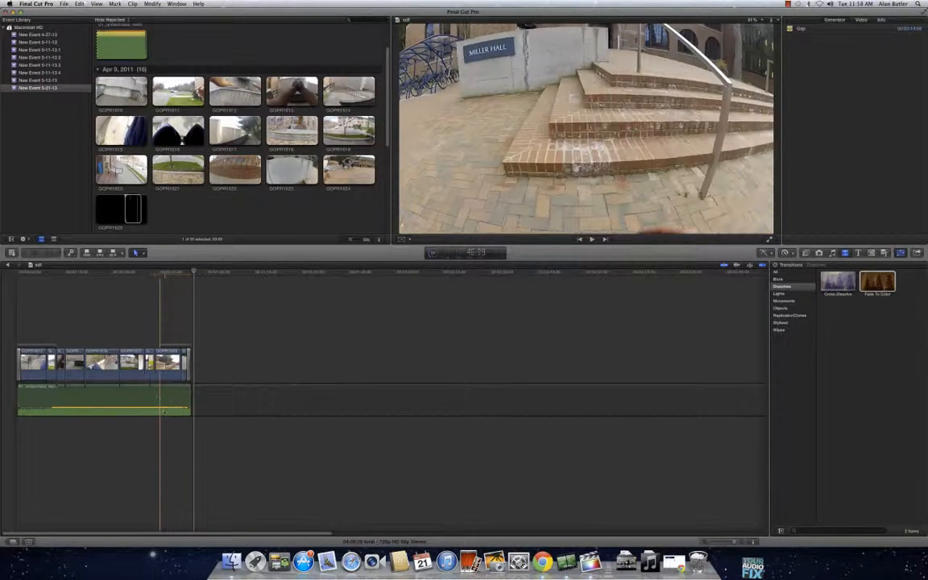
Try to delete the empty gap that follows the song in the timeline.
left_click(214, 407)
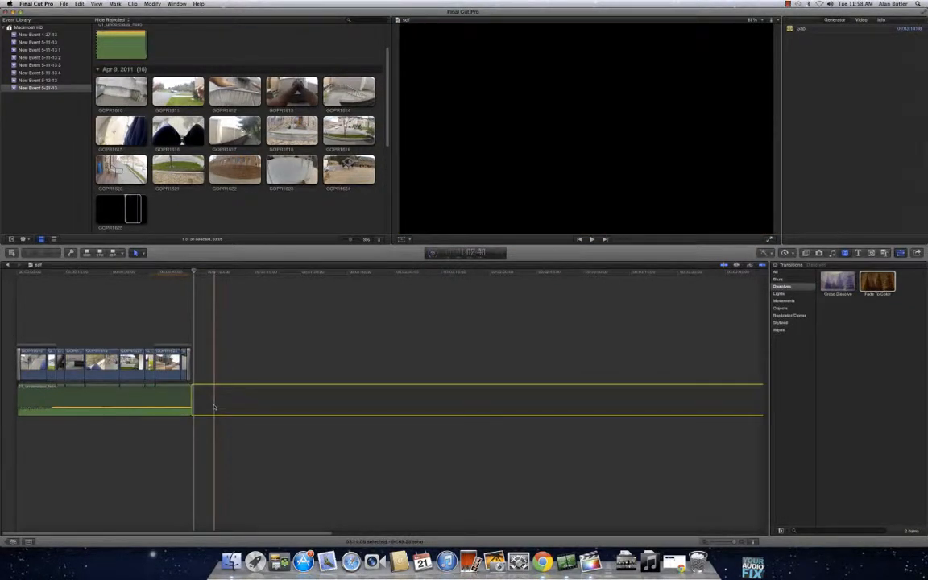
key("Delete")
right_click(214, 406)
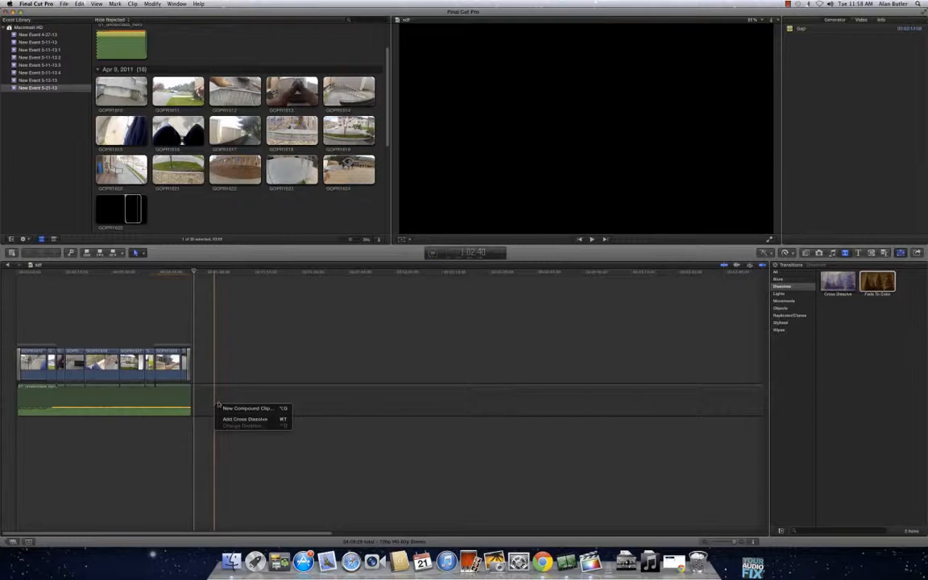
left_click(217, 403)
left_click(218, 401)
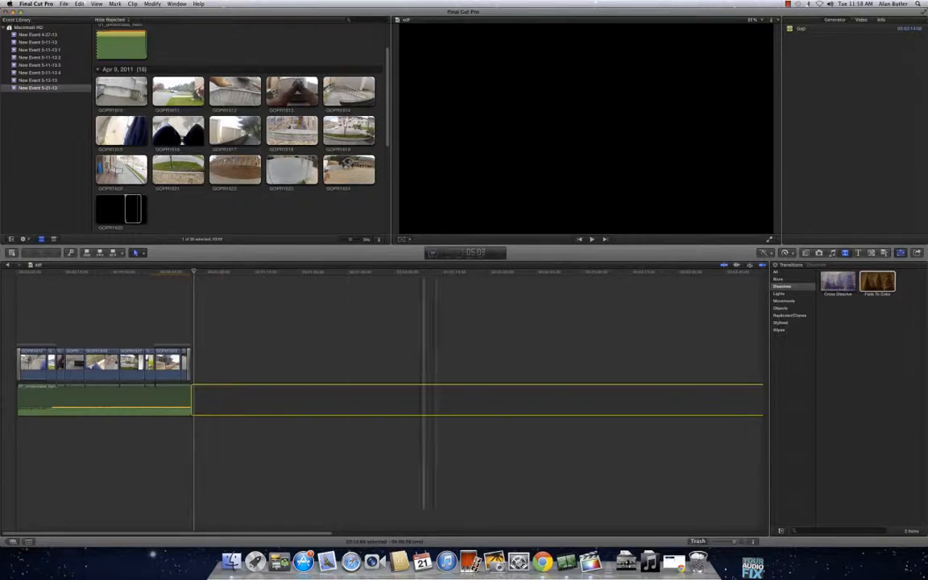
Shorten the empty gap after the song by trimming its end back to the end of the music.
left_click(705, 542)
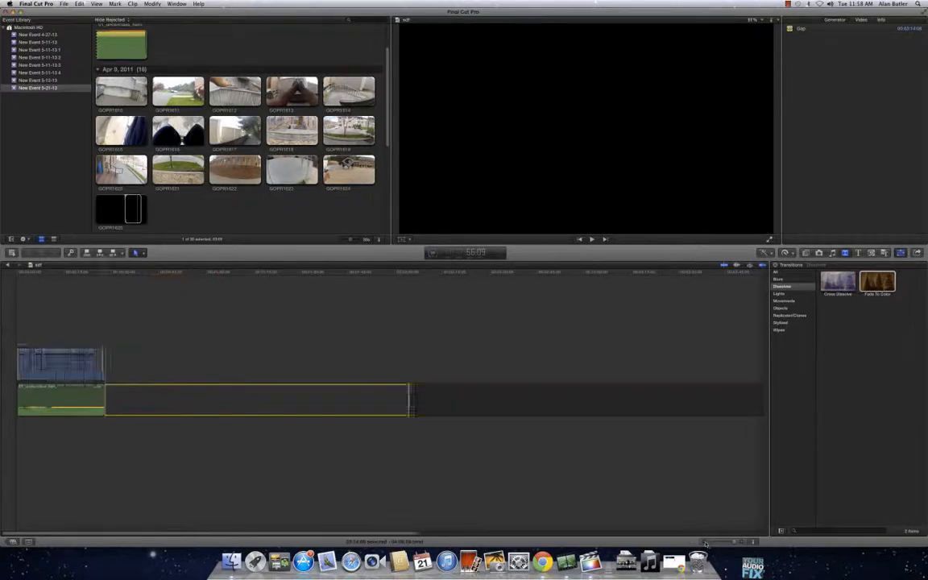
left_click(705, 541)
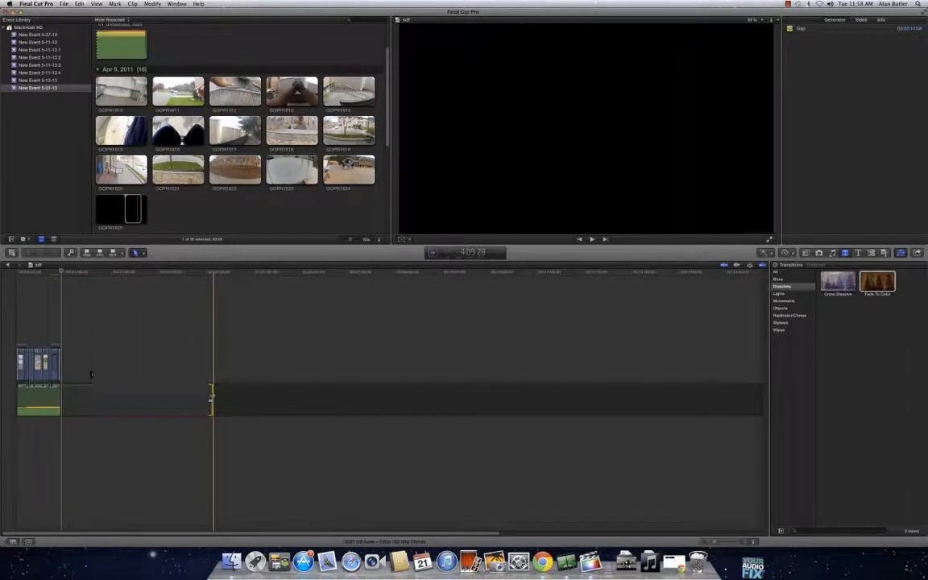
left_click_drag(211, 396, 57, 398)
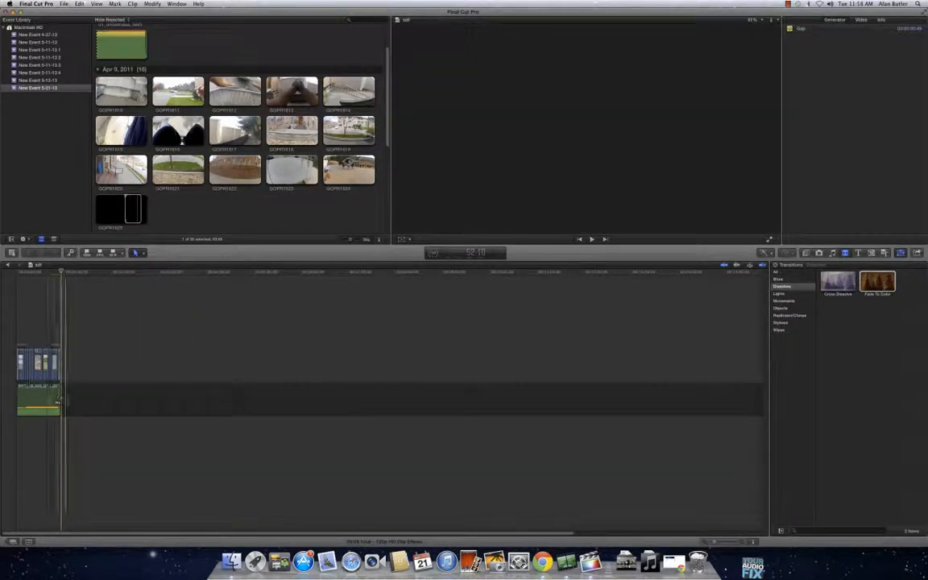
Export the project as a master file named sdf in the Documents folder.
left_click(60, 4)
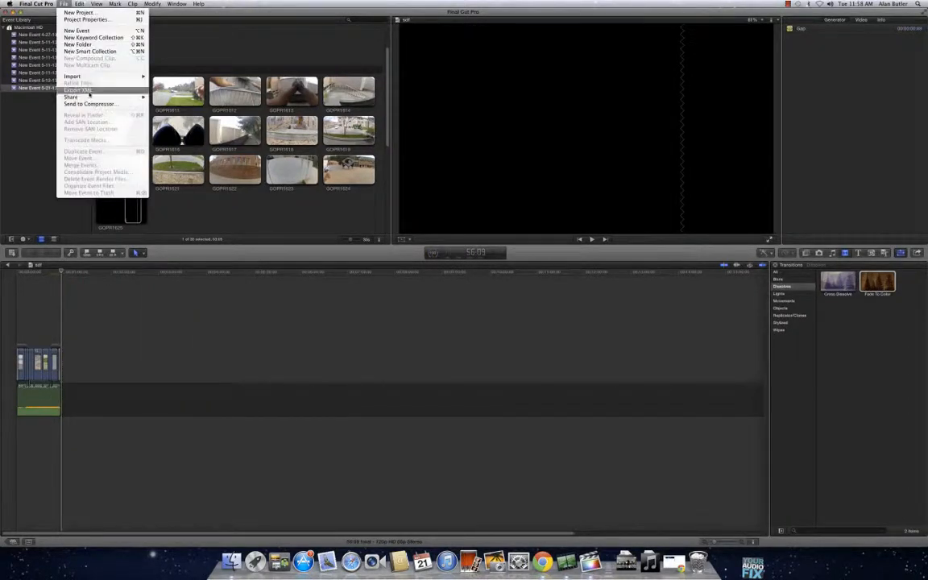
mouse_move(80, 97)
left_click(163, 96)
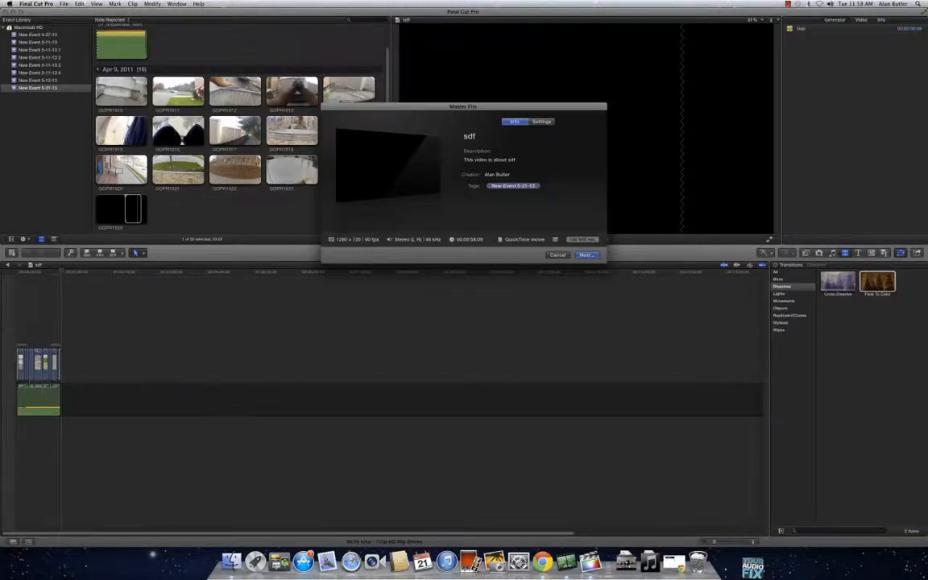
key("Return")
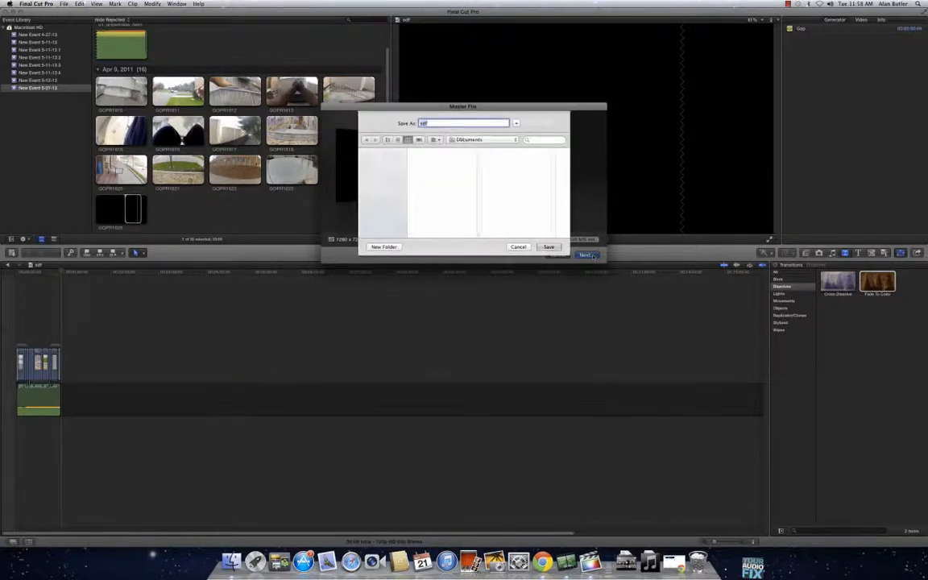
left_click(544, 245)
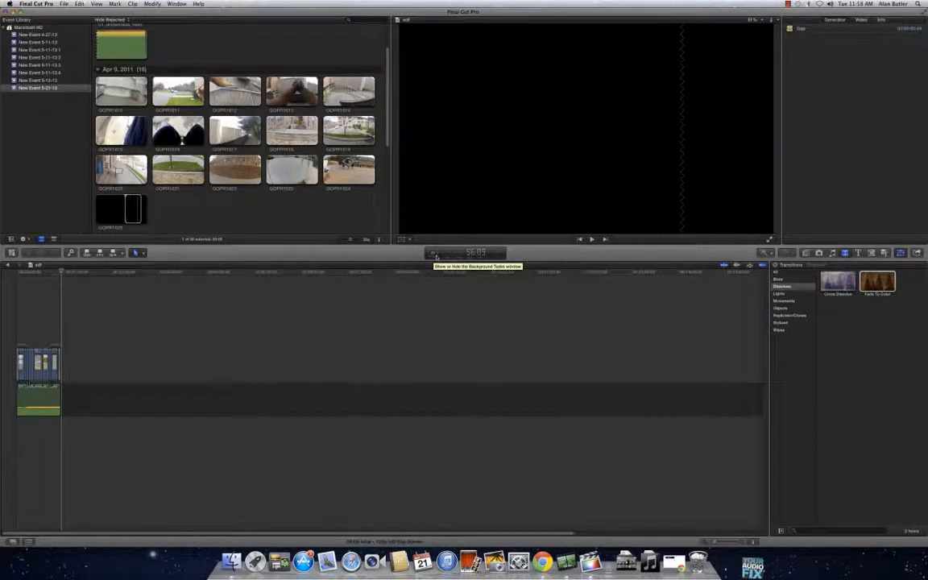
Check the sharing progress in the Background Tasks window and close that window.
left_click(433, 254)
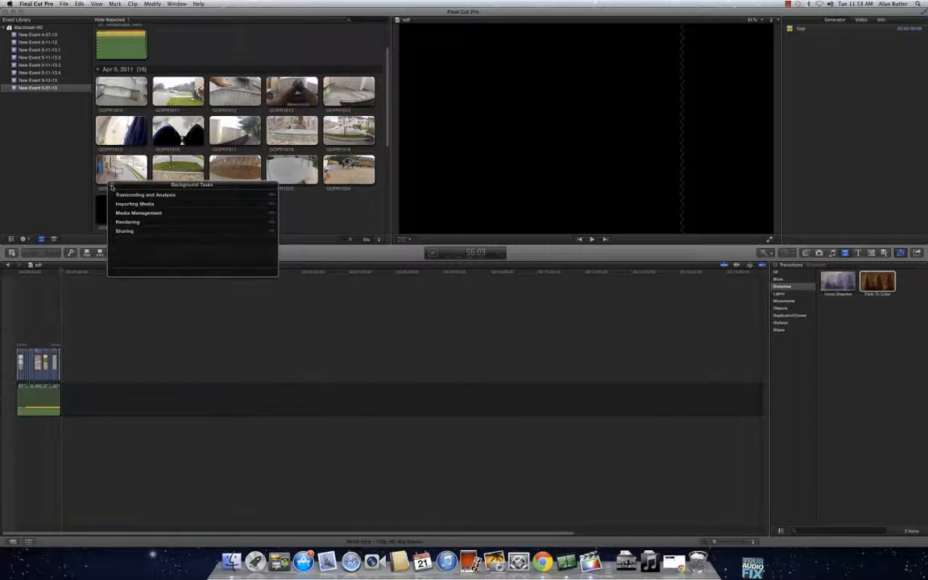
left_click(111, 186)
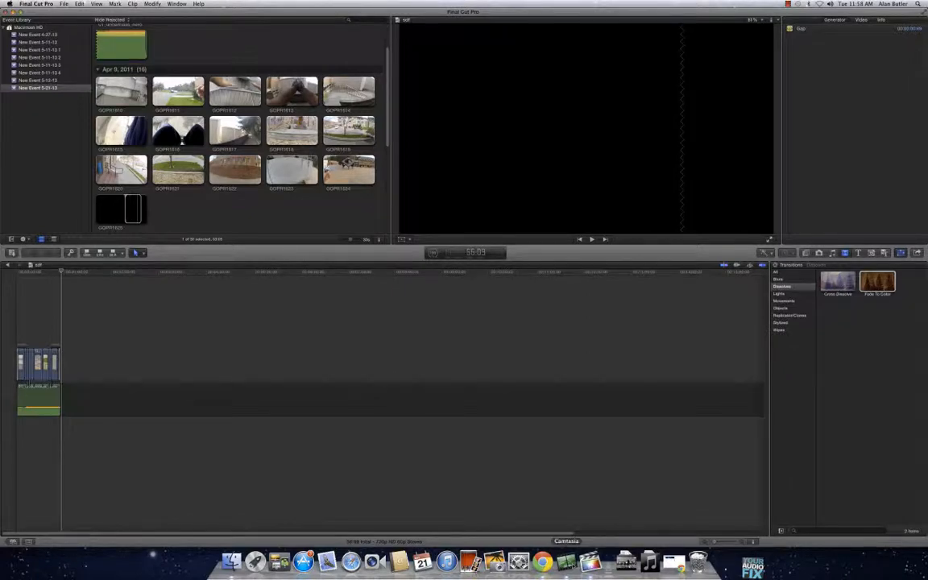
right_click(566, 561)
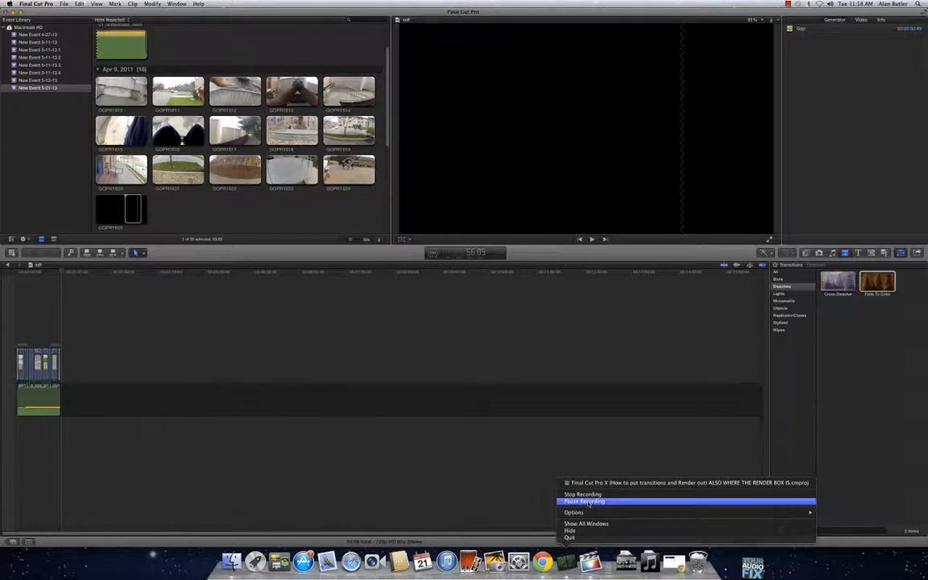